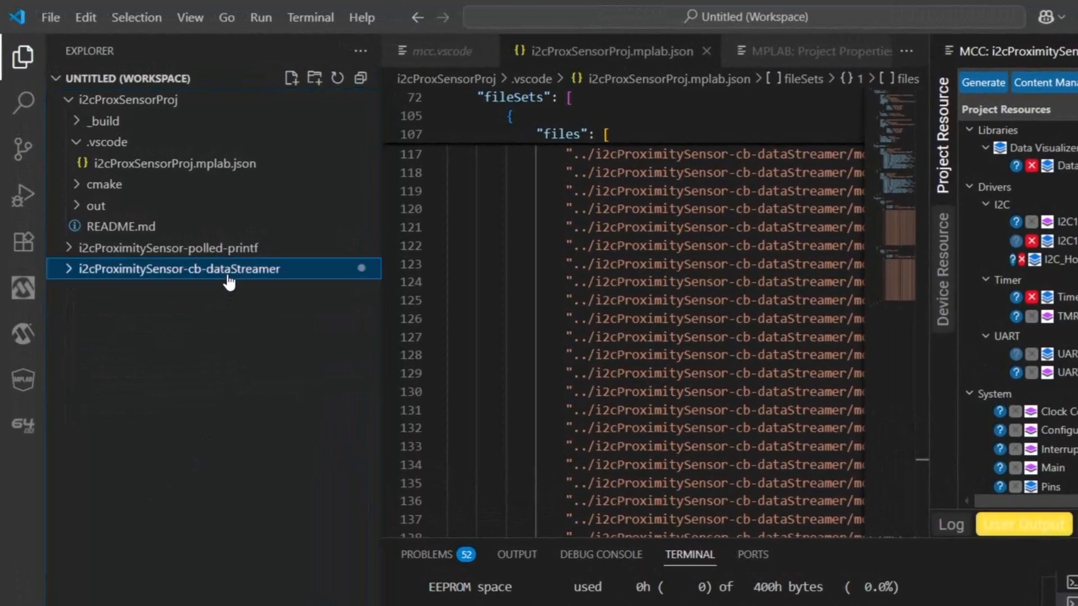
Reveal the i2cProximitySensor-cb-dataStreamer folder in File Explorer and close its MCC editor in VS Code
{"action": "left_click", "coordinate": [228, 271]}
{"action": "right_click", "coordinate": [227, 274]}
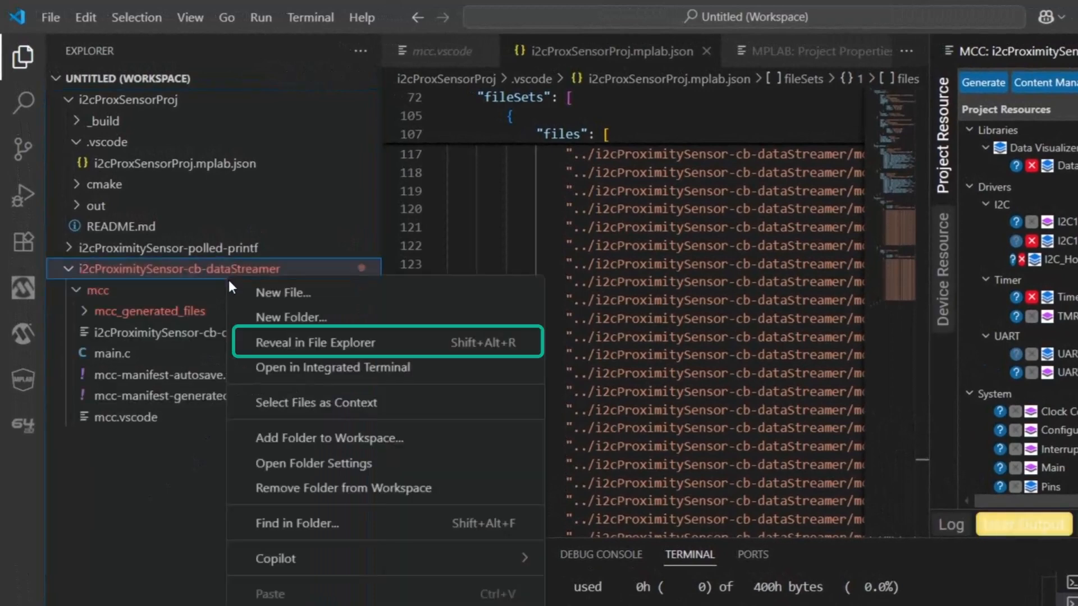
{"action": "left_click", "coordinate": [288, 342]}
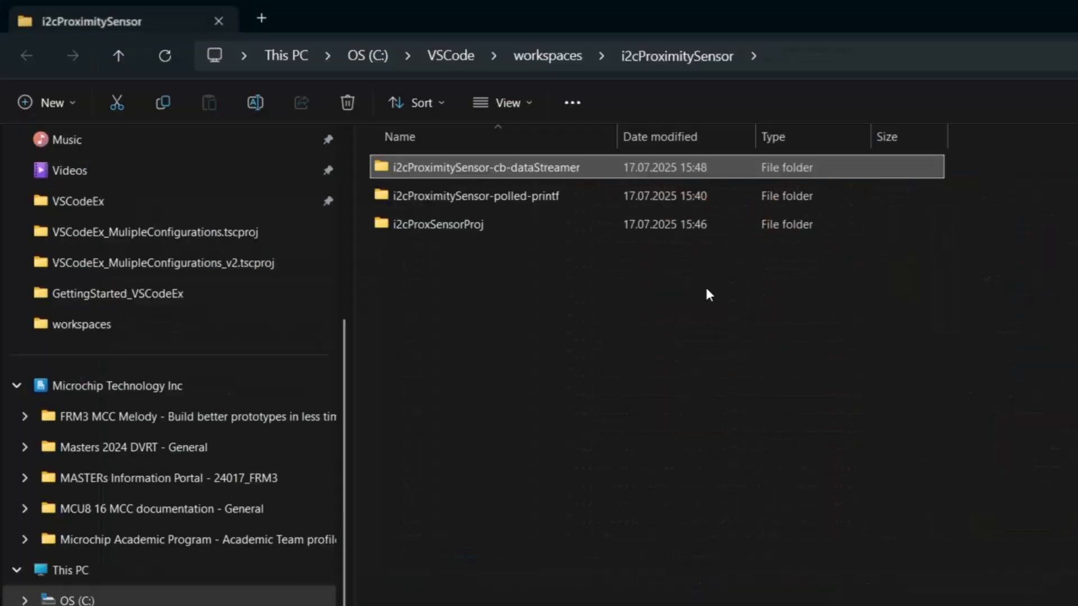
{"action": "left_click", "coordinate": [713, 418]}
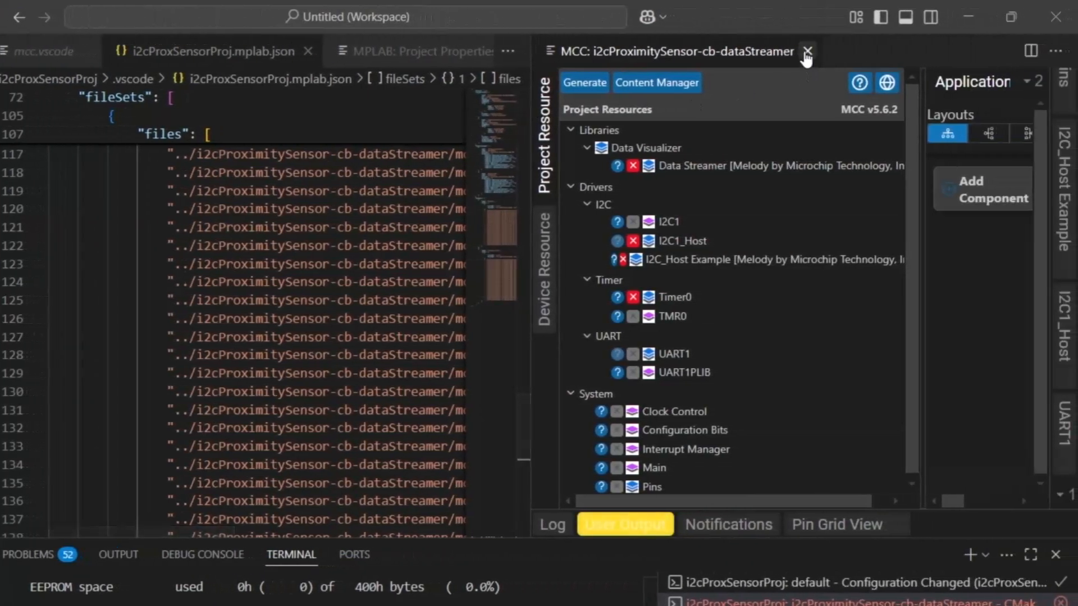
{"action": "left_click", "coordinate": [807, 52]}
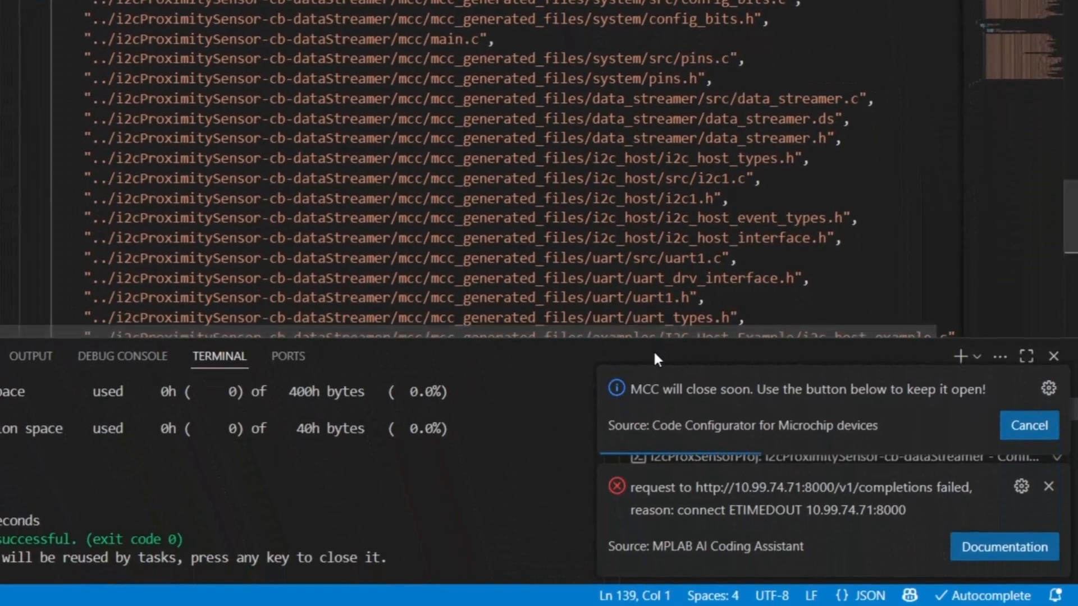
{"action": "left_click", "coordinate": [738, 391]}
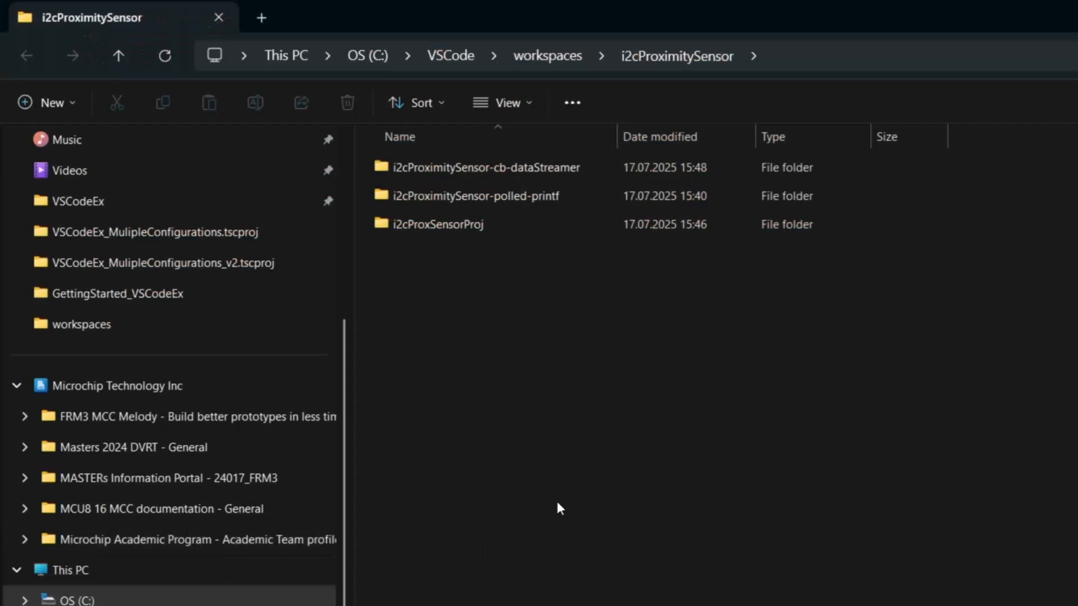
Duplicate the i2cProximitySensor-cb-dataStreamer folder in File Explorer and rename the copy i2cProximitySensor-cb-dvRunTime
{"action": "left_click", "coordinate": [529, 175]}
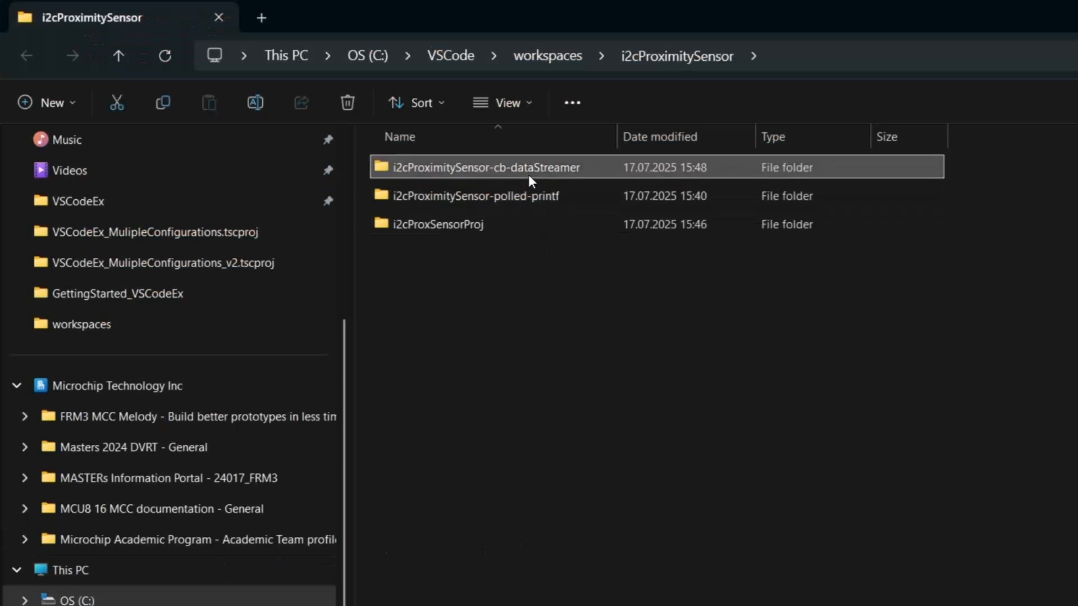
{"action": "key", "text": "ctrl+v"}
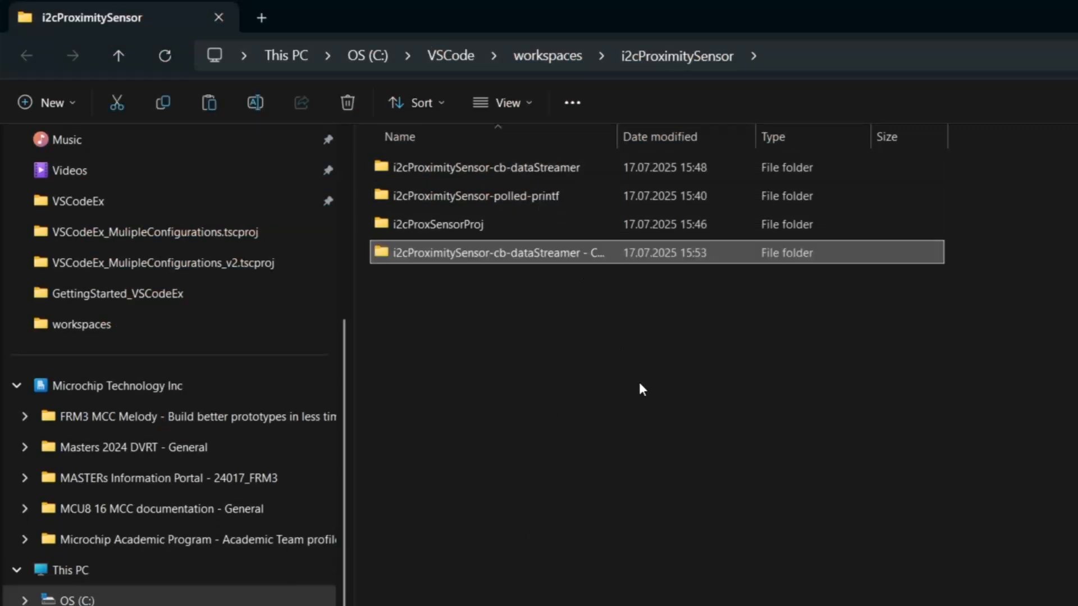
{"action": "left_click", "coordinate": [517, 253]}
{"action": "left_click_drag", "start_coordinate": [512, 252], "coordinate": [755, 256]}
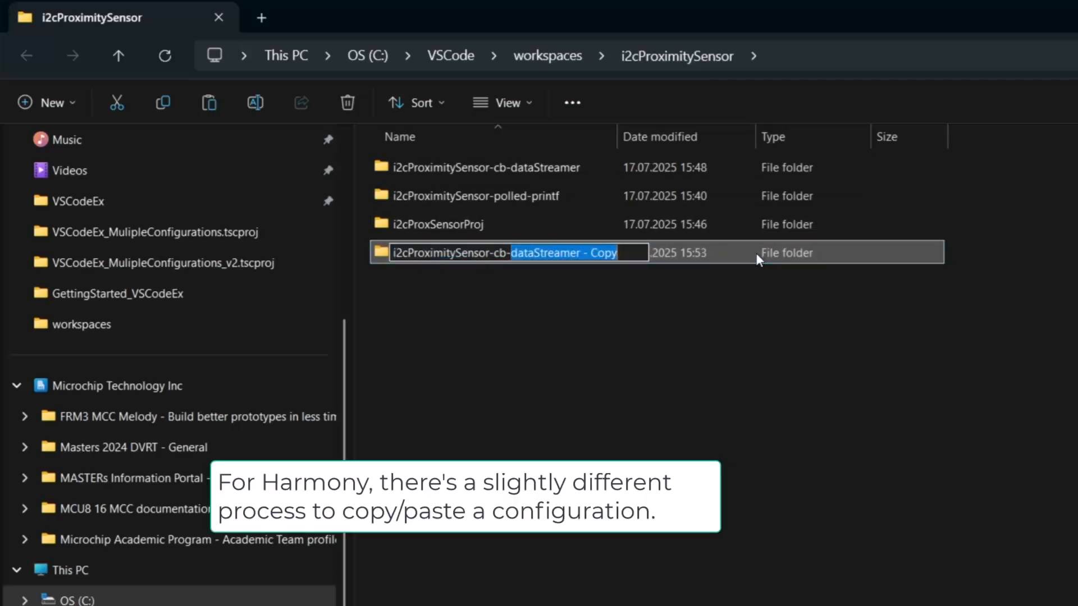
{"action": "type", "text": "dvRun"}
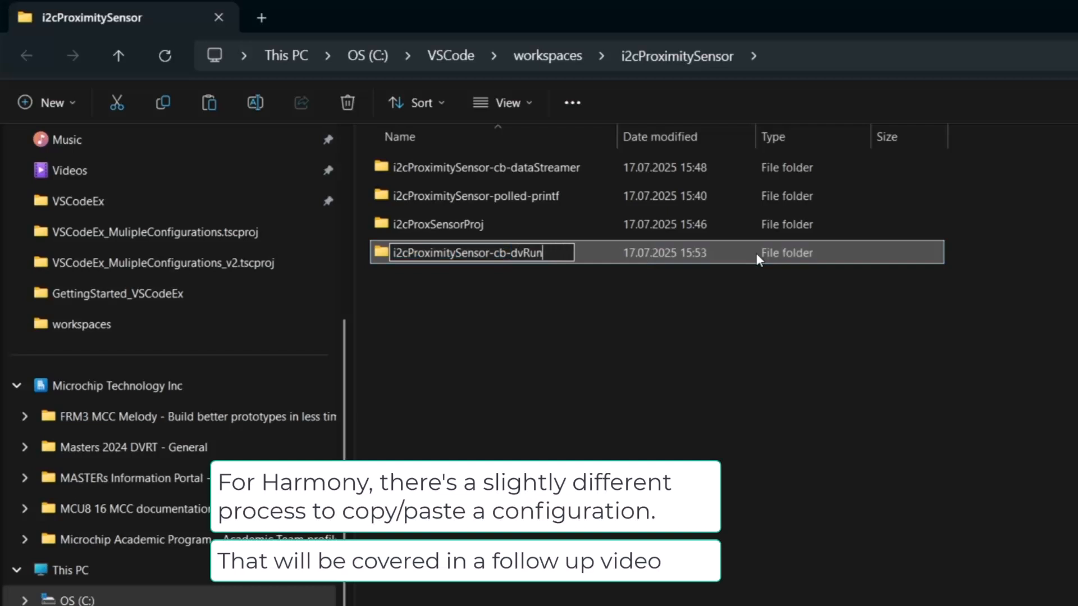
{"action": "type", "text": "Time"}
{"action": "key", "text": "Return"}
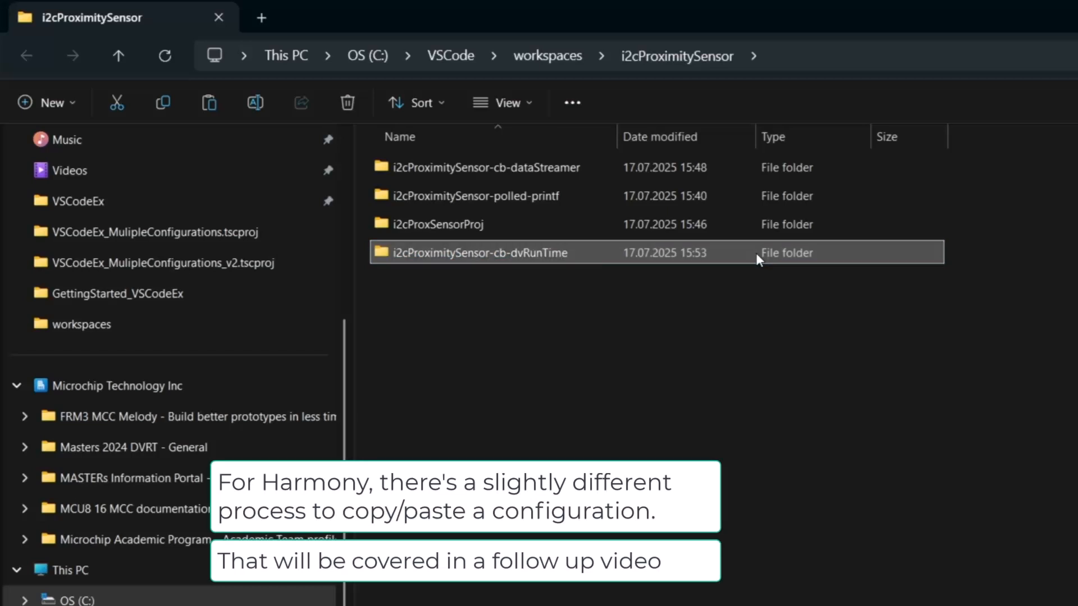
Rename the MC3 file in the new folder's mcc subfolder as i2cProximitySensor-cb-dvRunTime.mc3
{"action": "double_click", "coordinate": [756, 253]}
{"action": "left_click", "coordinate": [411, 166]}
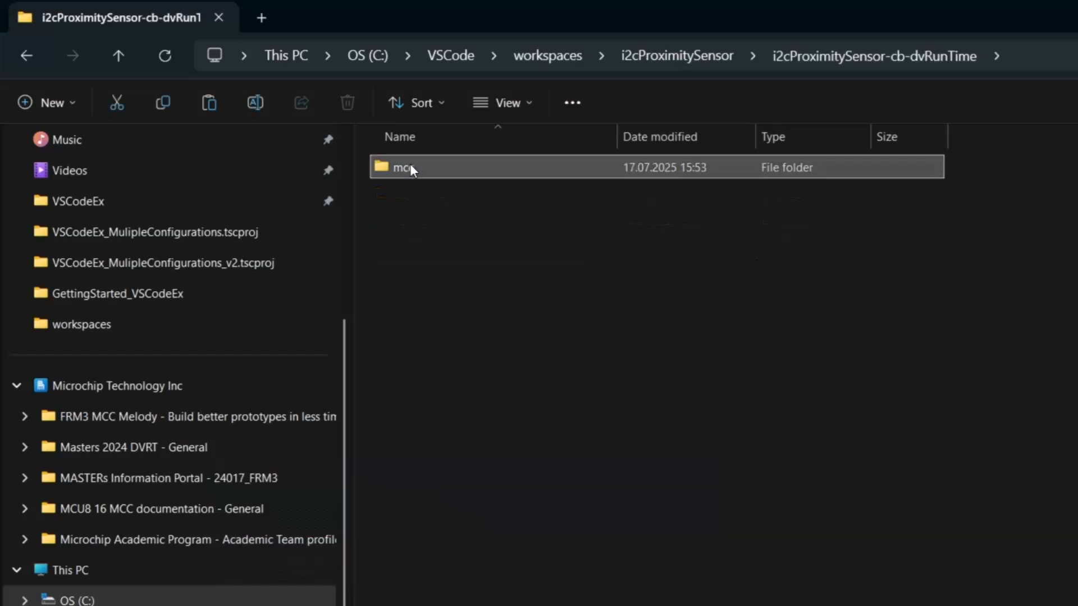
{"action": "double_click", "coordinate": [410, 164]}
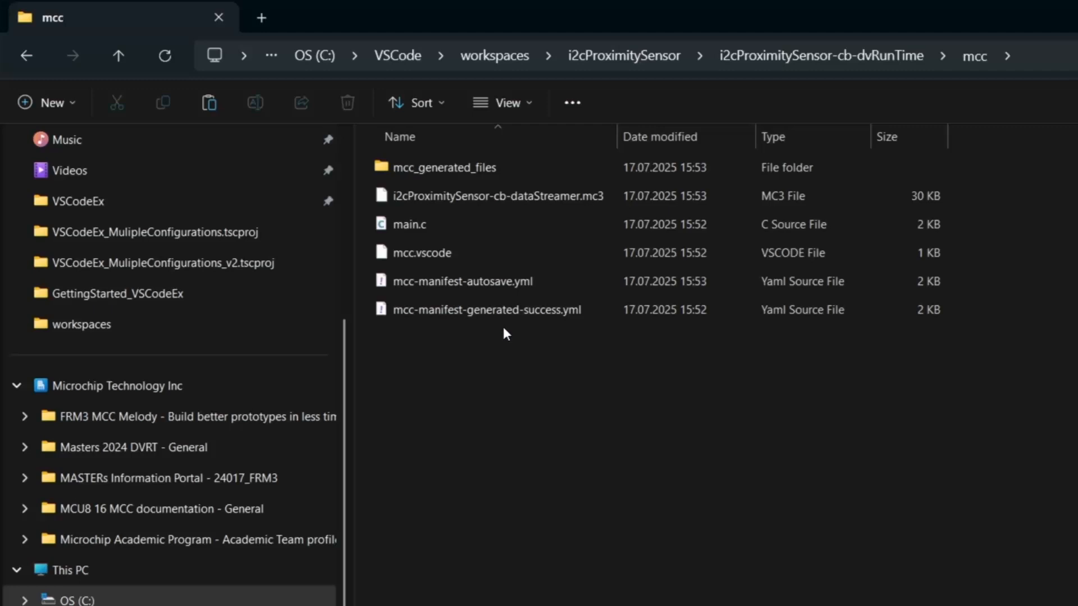
{"action": "left_click", "coordinate": [516, 197]}
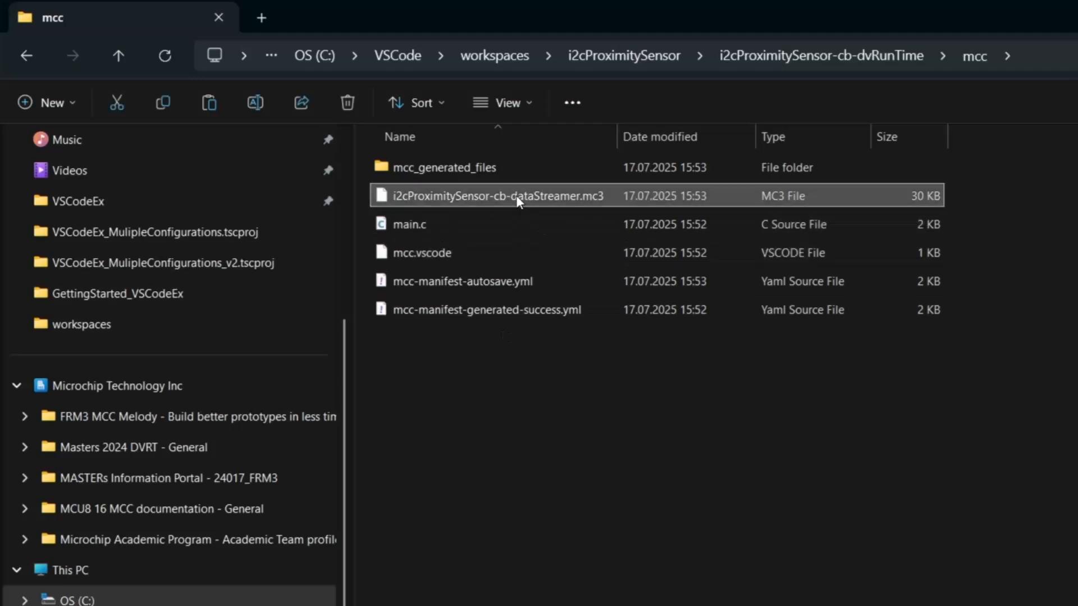
{"action": "left_click", "coordinate": [516, 196]}
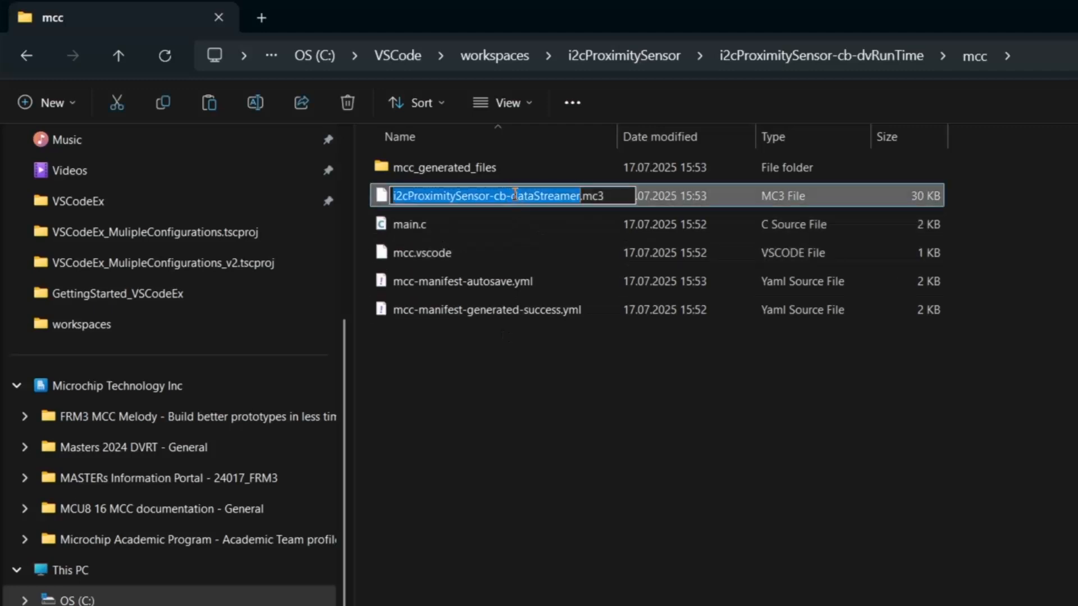
{"action": "left_click", "coordinate": [511, 196]}
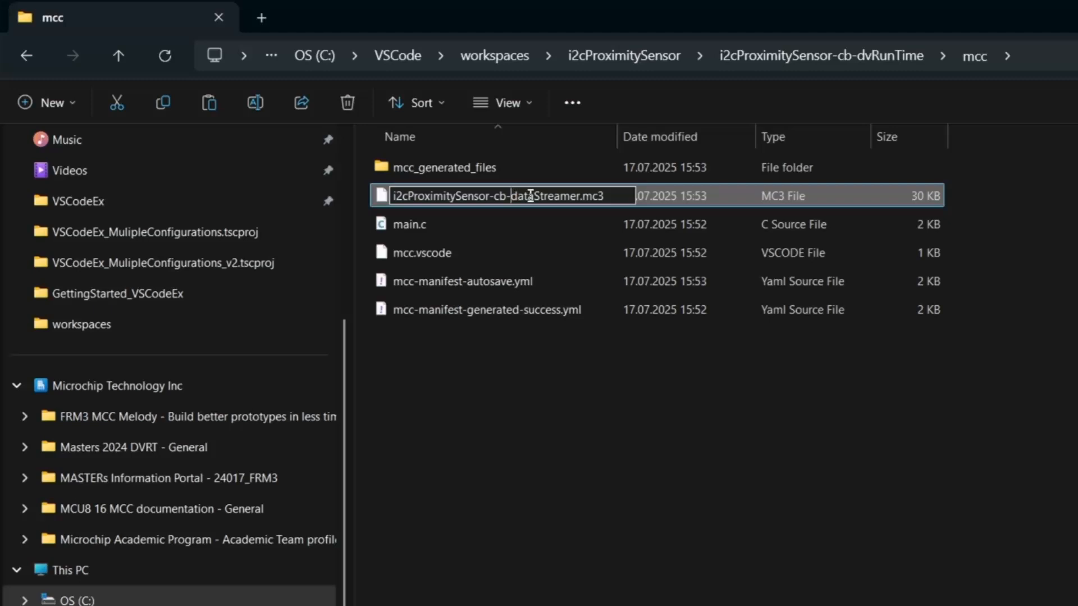
{"action": "type", "text": "dvR"}
{"action": "type", "text": "unTime"}
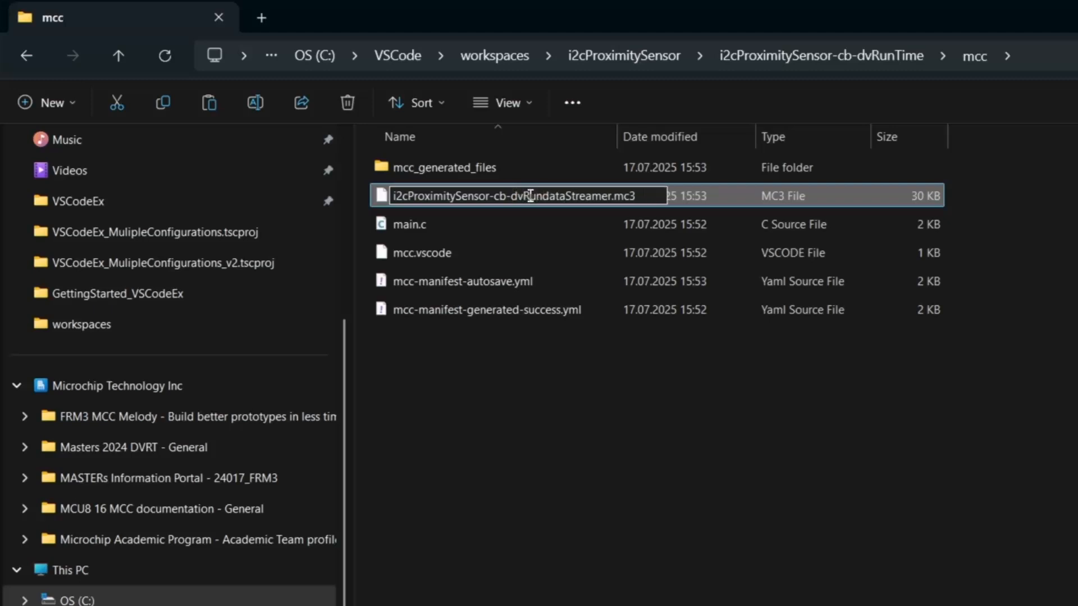
{"action": "key", "text": "Delete"}
{"action": "key", "text": "Delete"}
{"action": "key", "text": "Delete"}
{"action": "key", "text": "Delete"}
{"action": "key", "text": "Delete"}
{"action": "key", "text": "Delete"}
{"action": "key", "text": "Delete"}
{"action": "key", "text": "Delete"}
{"action": "key", "text": "Delete"}
{"action": "key", "text": "Delete"}
{"action": "key", "text": "Delete"}
{"action": "key", "text": "Delete"}
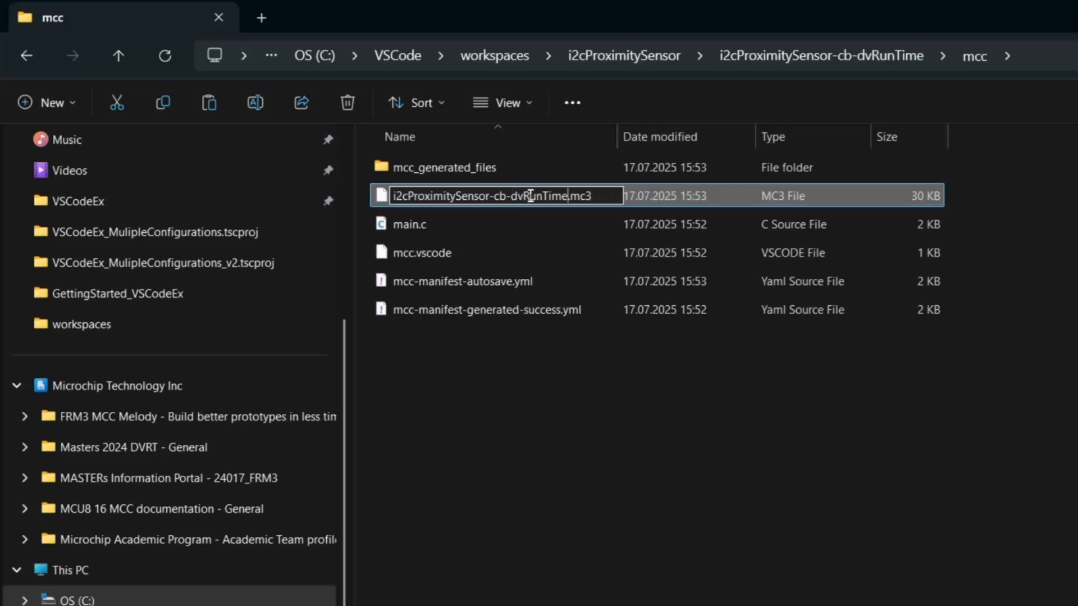
{"action": "key", "text": "Return"}
{"action": "left_click", "coordinate": [579, 321]}
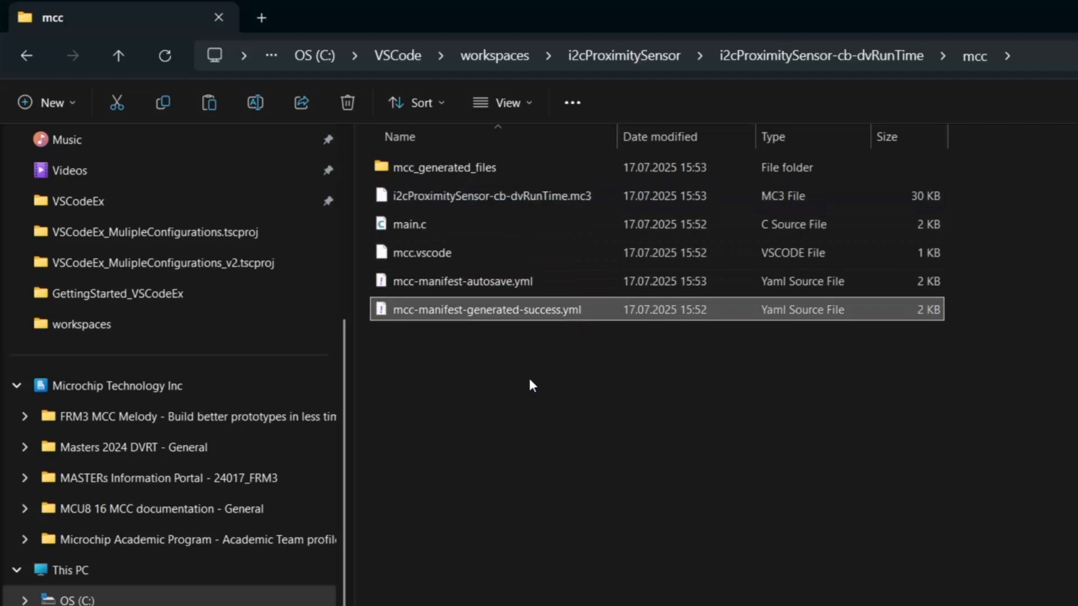
Go back up to the i2cProximitySensor folder
{"action": "left_click", "coordinate": [827, 55]}
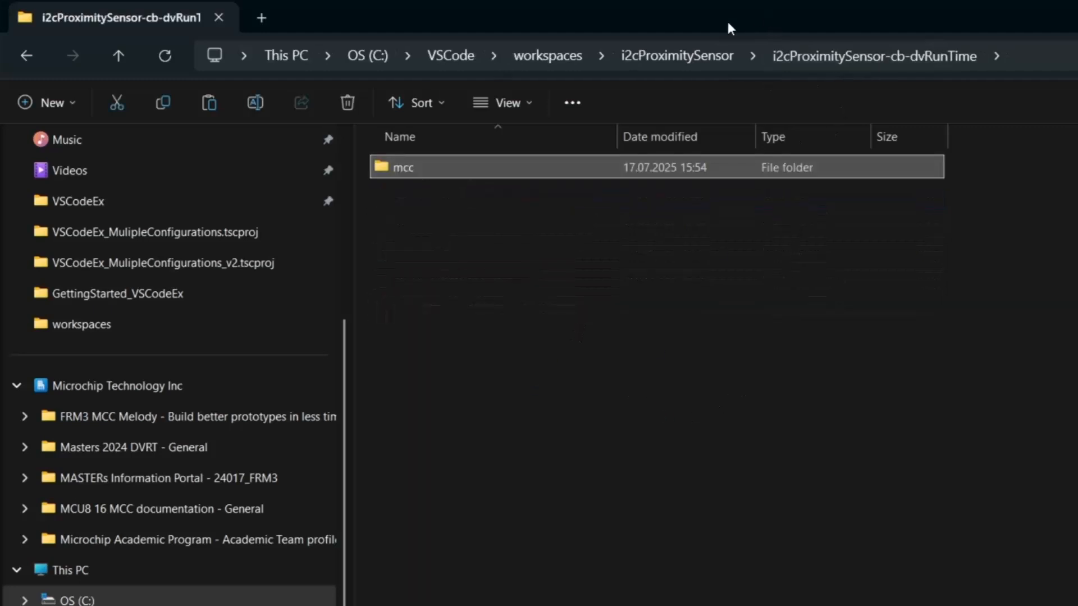
{"action": "left_click", "coordinate": [656, 55]}
{"action": "left_click", "coordinate": [658, 371]}
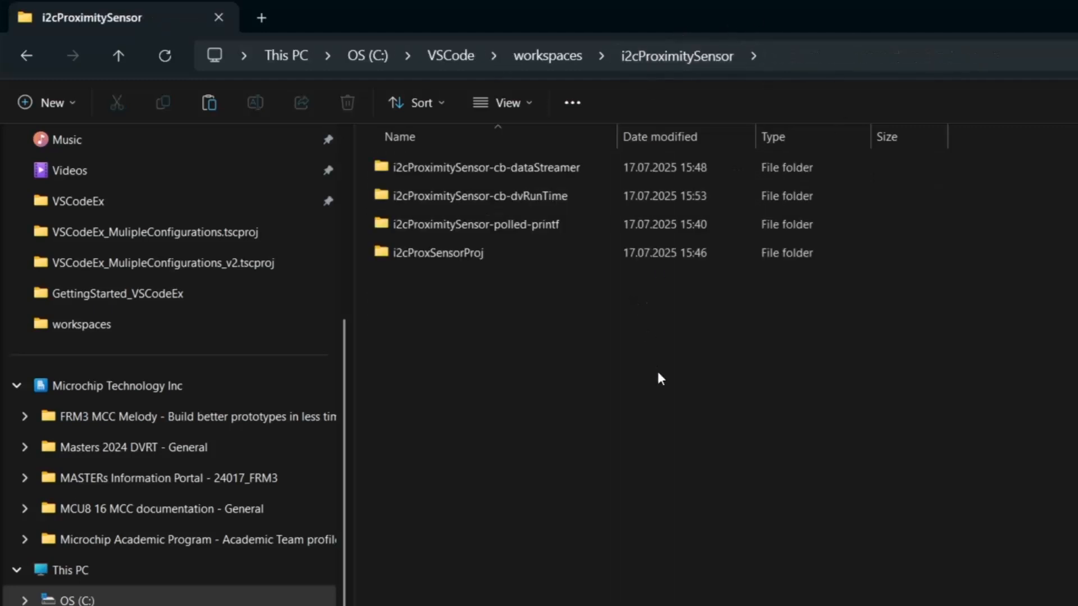
Switch to VS Code, add the i2cProximitySensor-cb-dvRunTime folder to the workspace, and keep the configuration folders collapsed
{"action": "key", "text": "alt+Tab"}
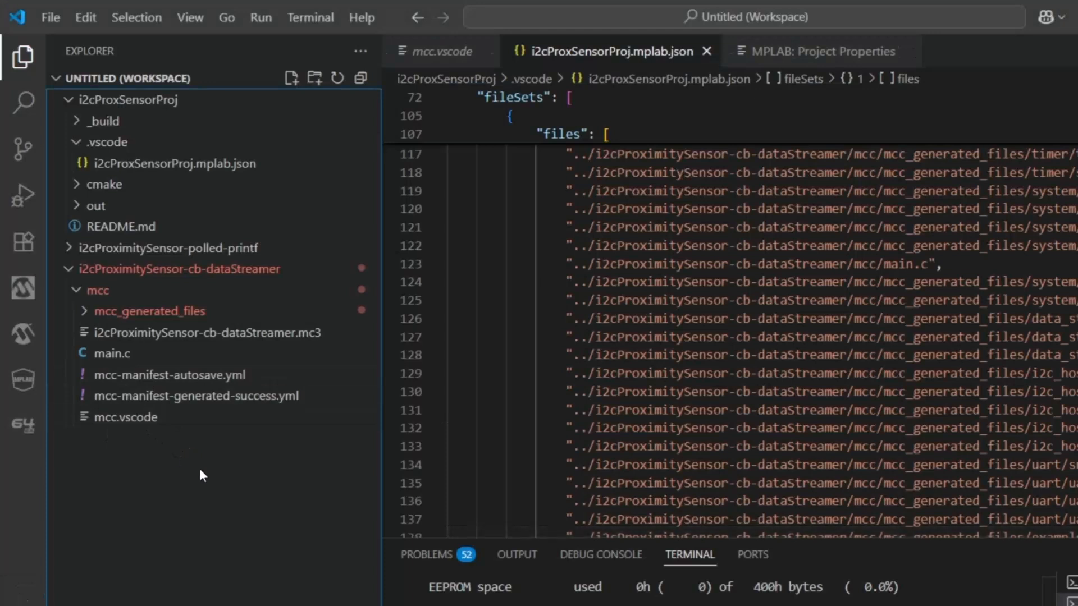
{"action": "left_click", "coordinate": [69, 269]}
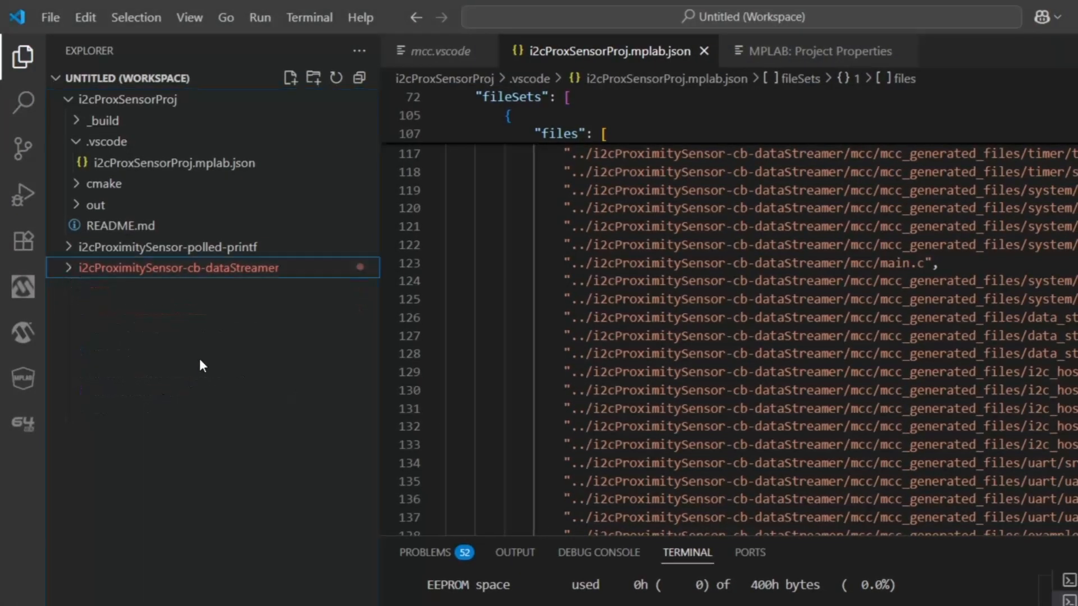
{"action": "left_click", "coordinate": [50, 18]}
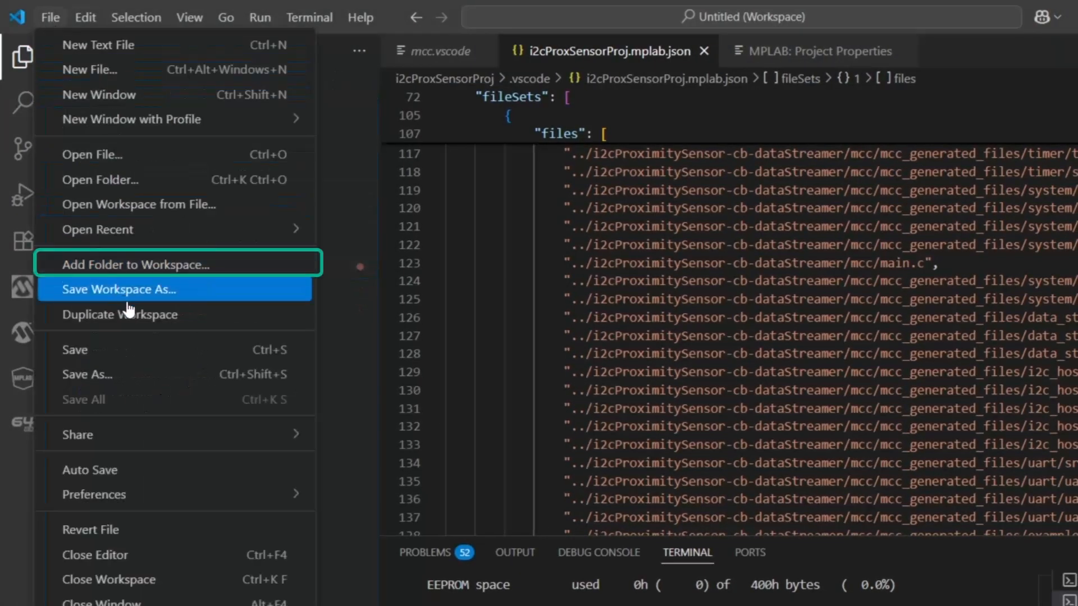
{"action": "left_click", "coordinate": [144, 266]}
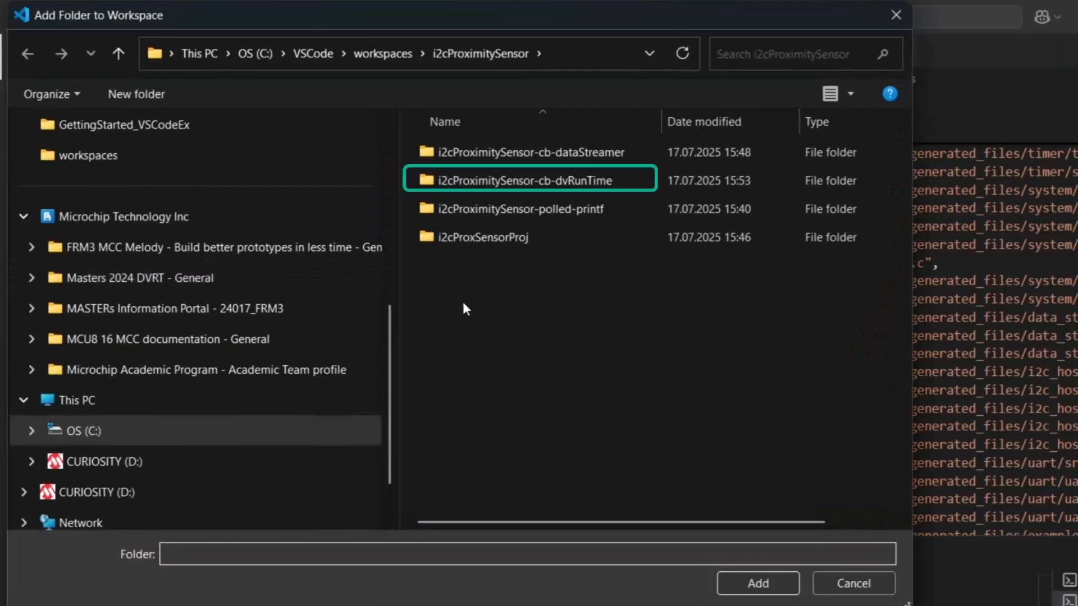
{"action": "left_click", "coordinate": [504, 182]}
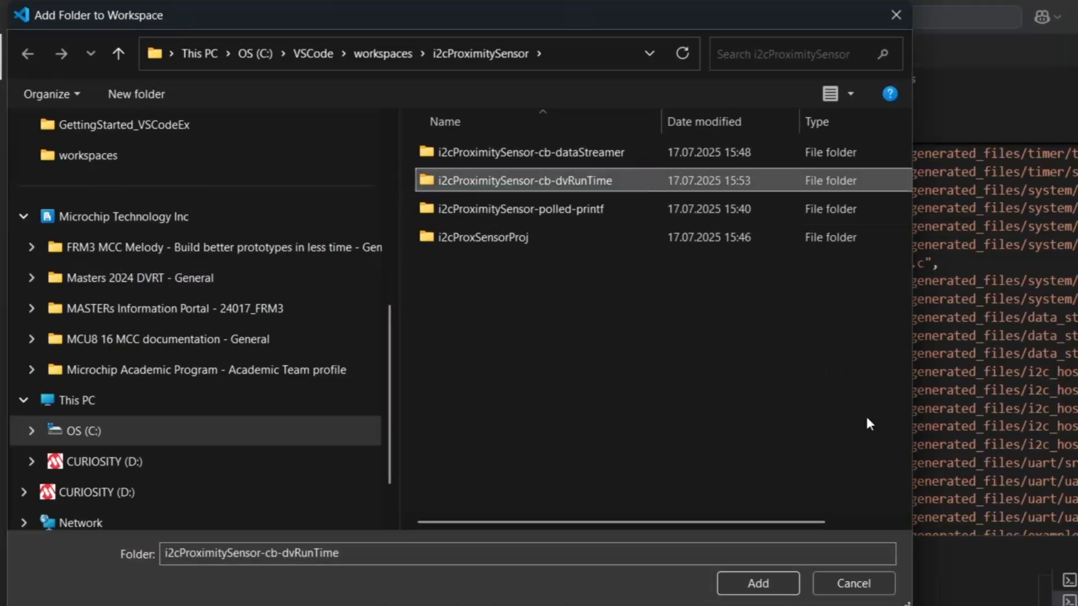
{"action": "left_click", "coordinate": [752, 584]}
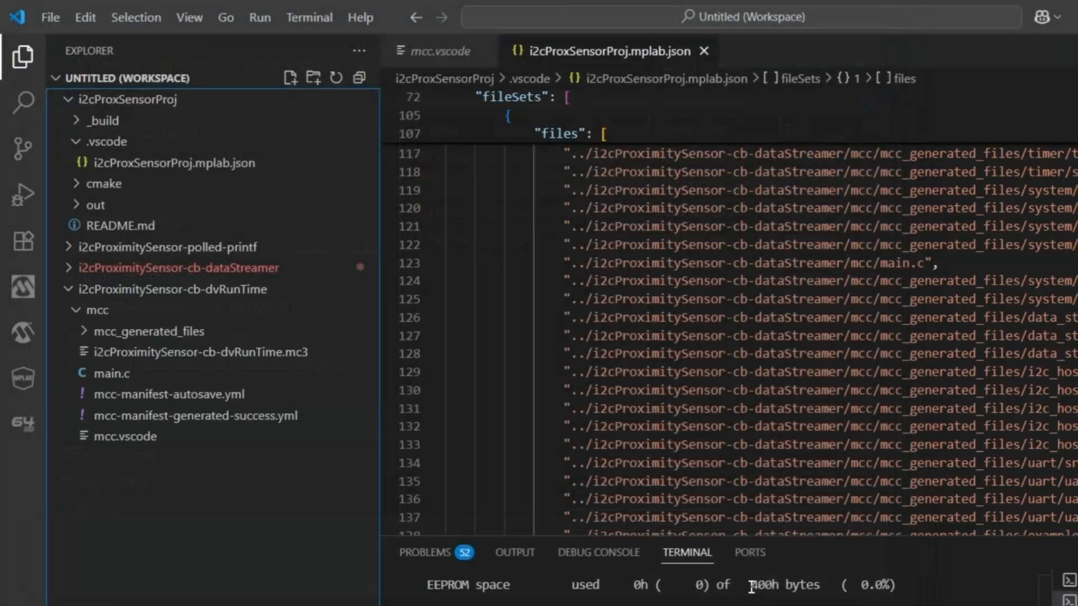
{"action": "left_click", "coordinate": [68, 289]}
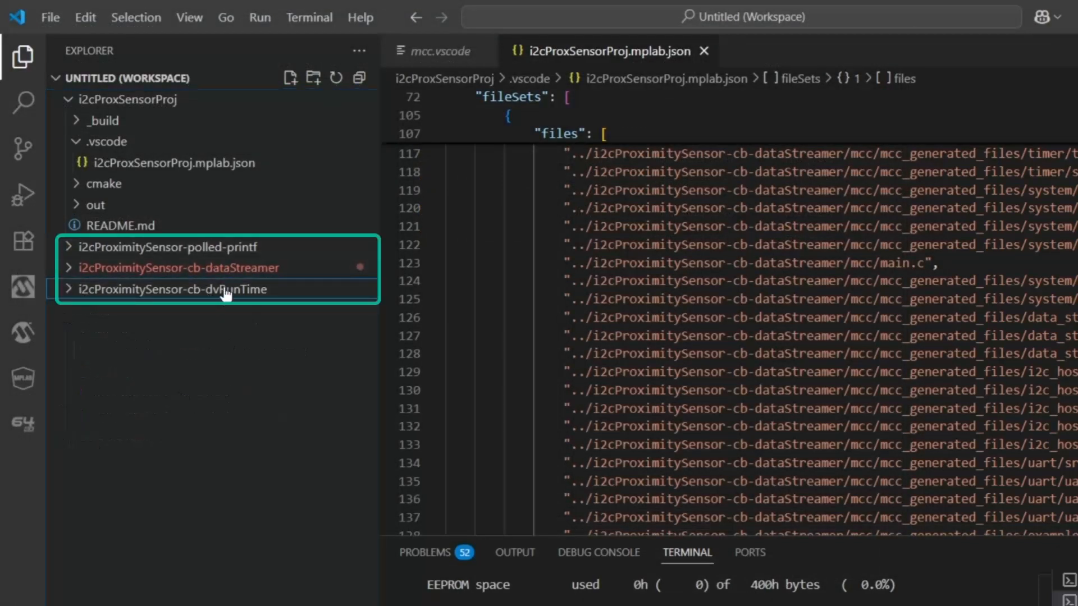
{"action": "left_click", "coordinate": [219, 397]}
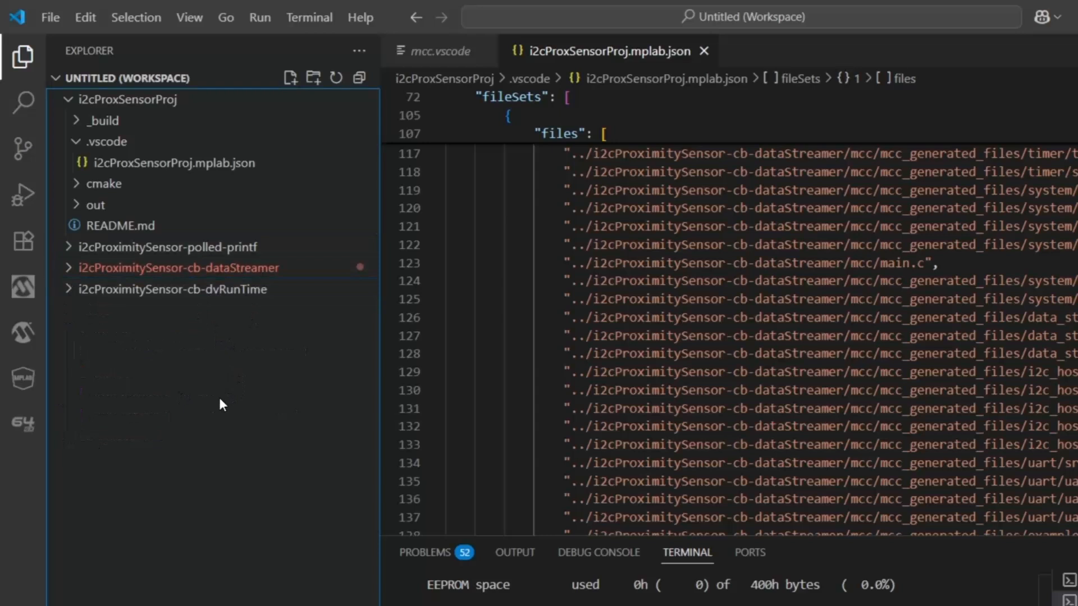
Open mcc.vscode from the mcc folder of i2cProximitySensor-cb-dvRunTime to check its configuration name and associated project
{"action": "left_click", "coordinate": [72, 290]}
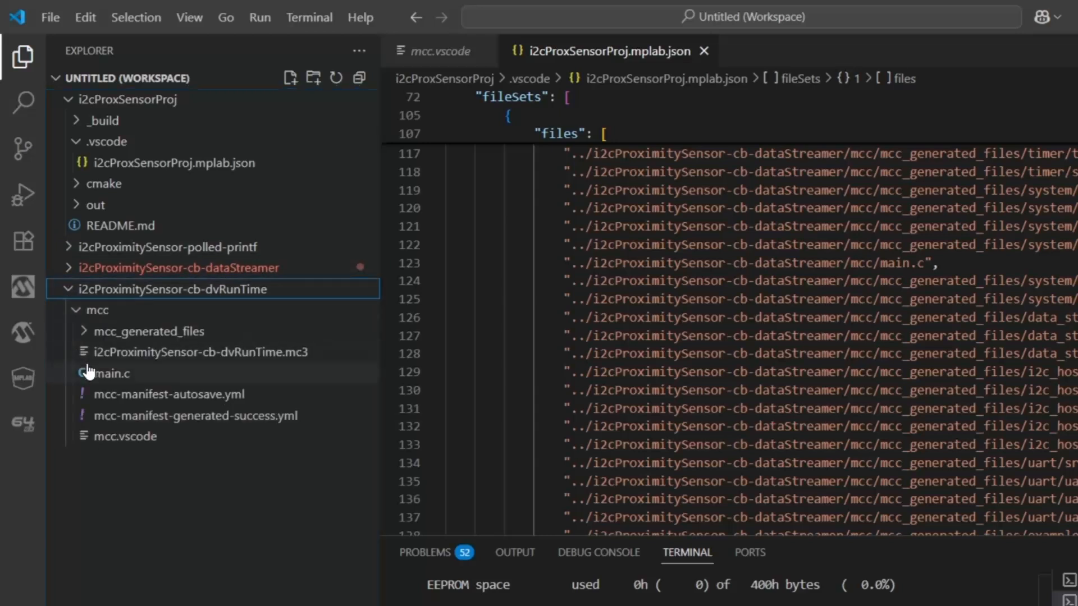
{"action": "left_click", "coordinate": [125, 438]}
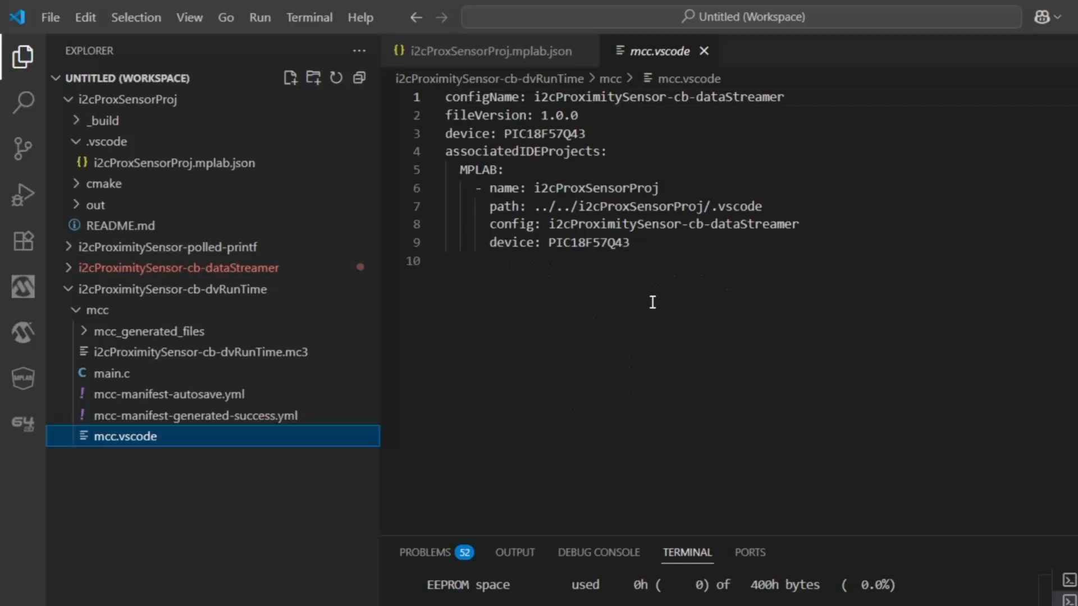
{"action": "left_click", "coordinate": [722, 337]}
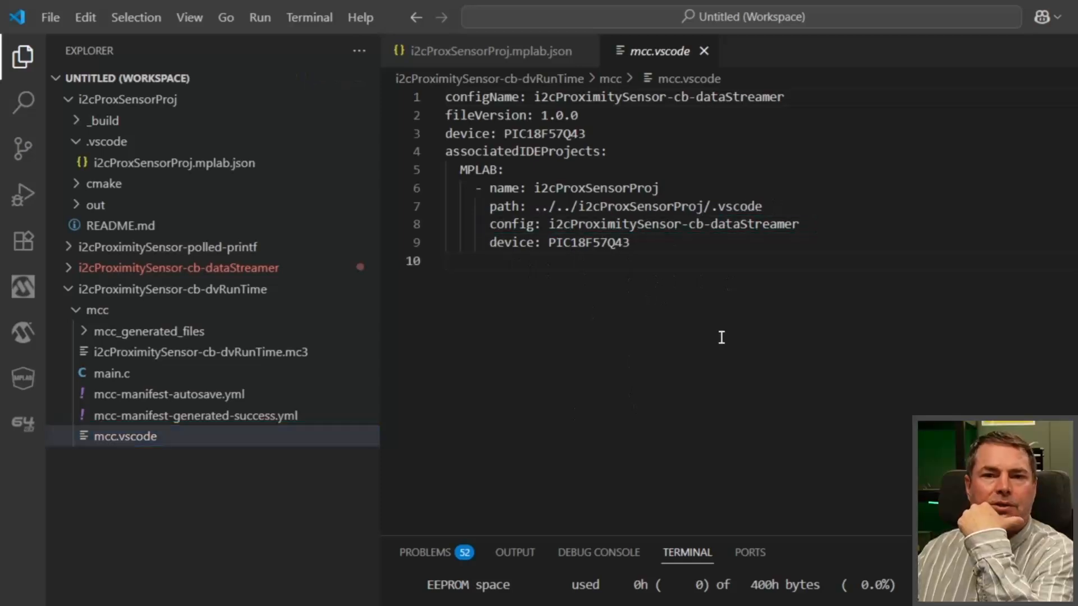
Remove the associated i2cProxSensorProj project from the i2cProximitySensor-cb-dvRunTime MCC configuration
{"action": "key", "text": "ctrl+shift+p"}
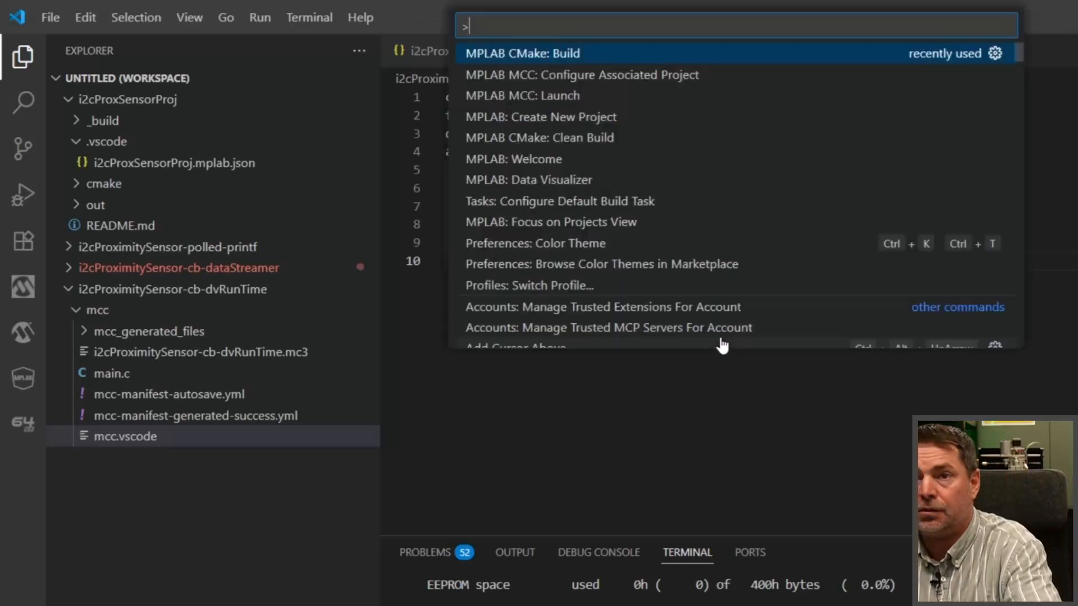
{"action": "type", "text": "MPLAB MCC"}
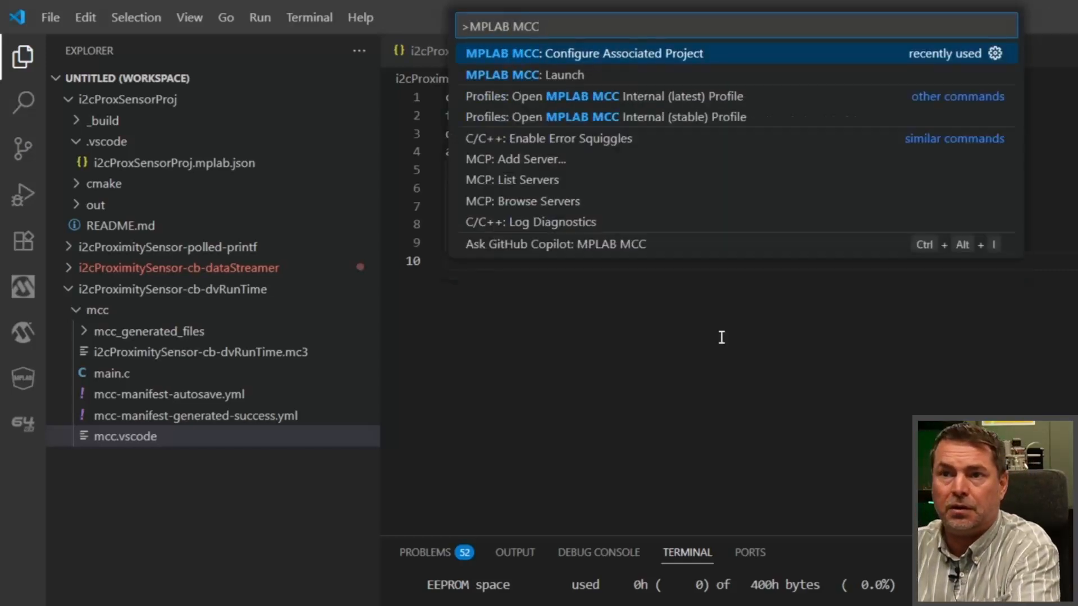
{"action": "key", "text": "Return"}
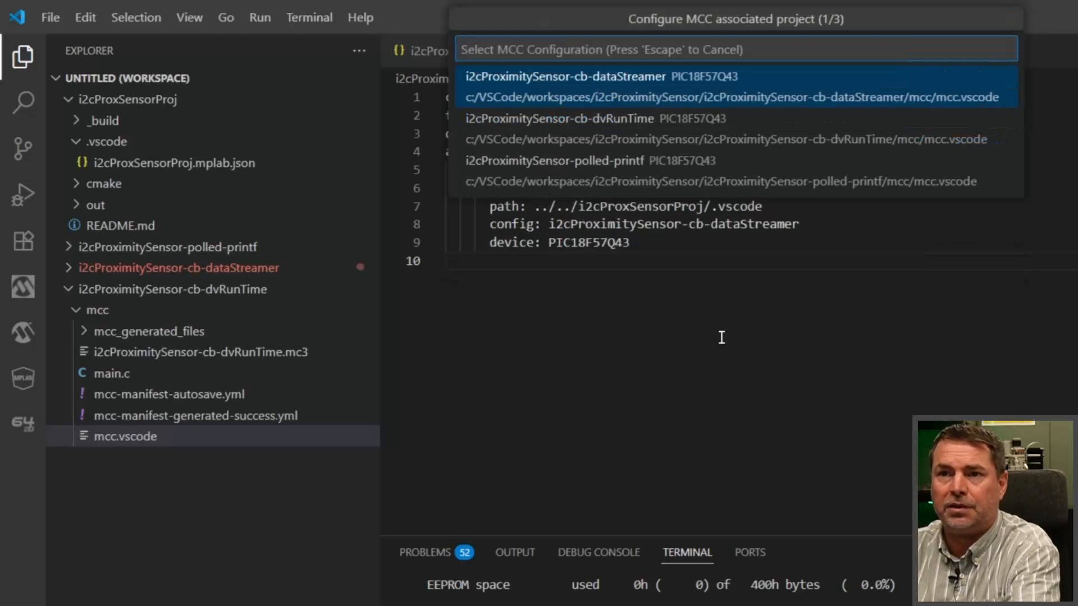
{"action": "key", "text": "Down"}
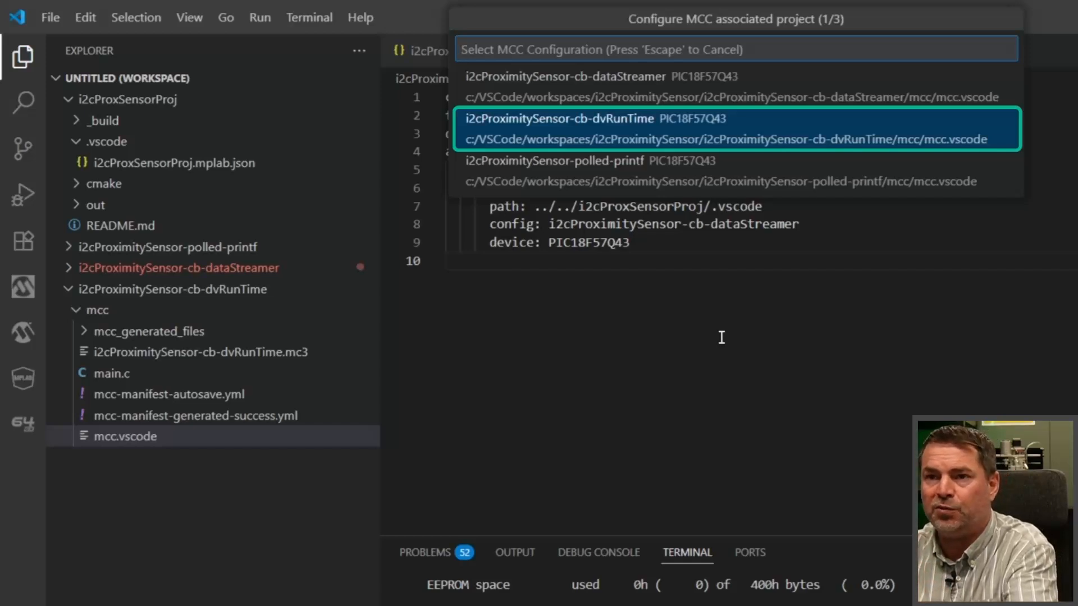
{"action": "key", "text": "Return"}
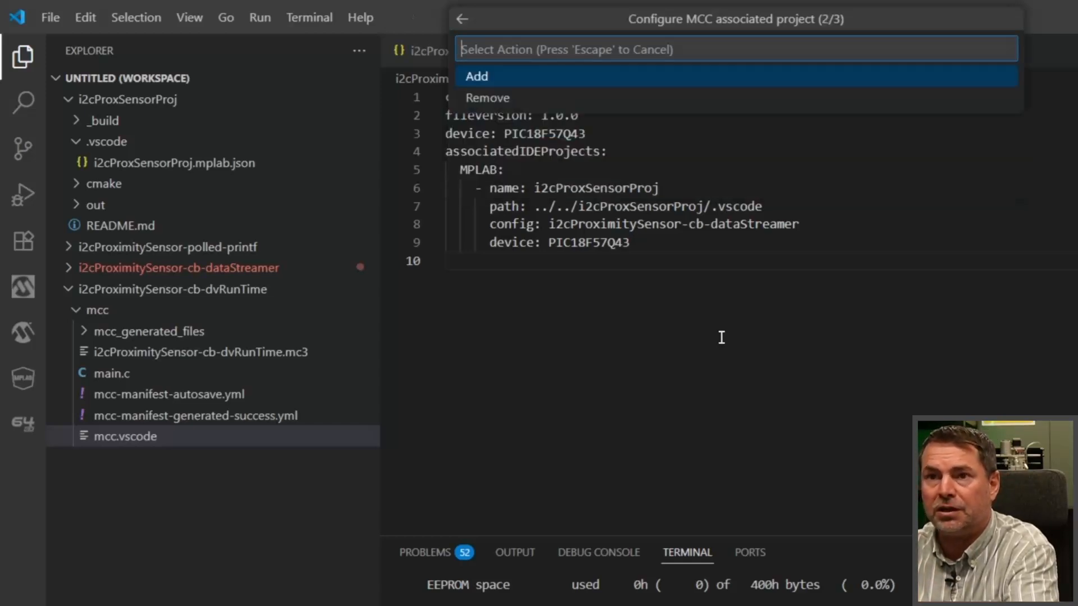
{"action": "key", "text": "Down"}
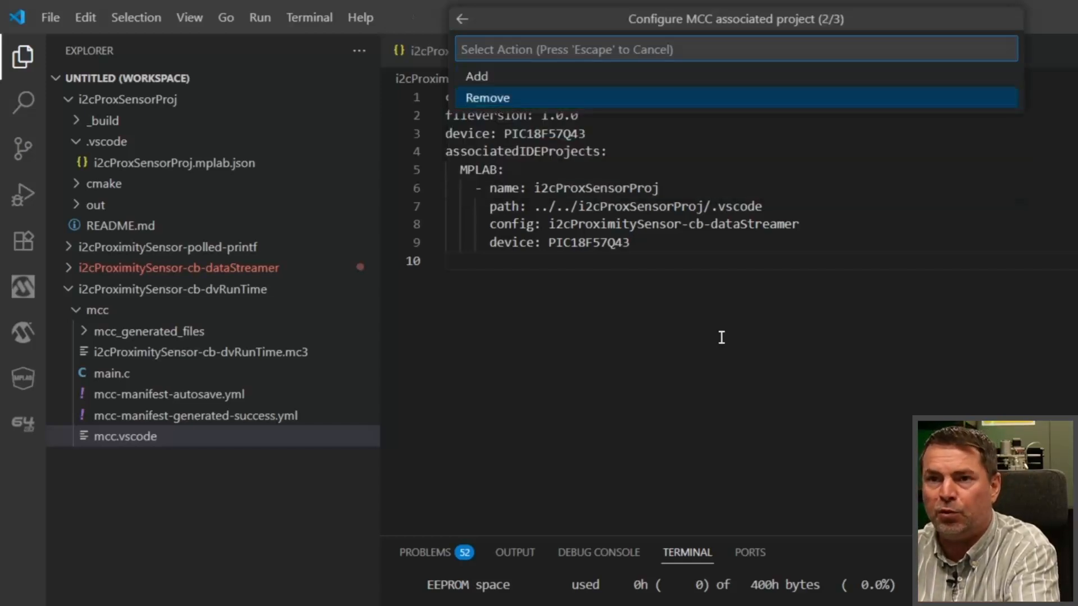
{"action": "key", "text": "Return"}
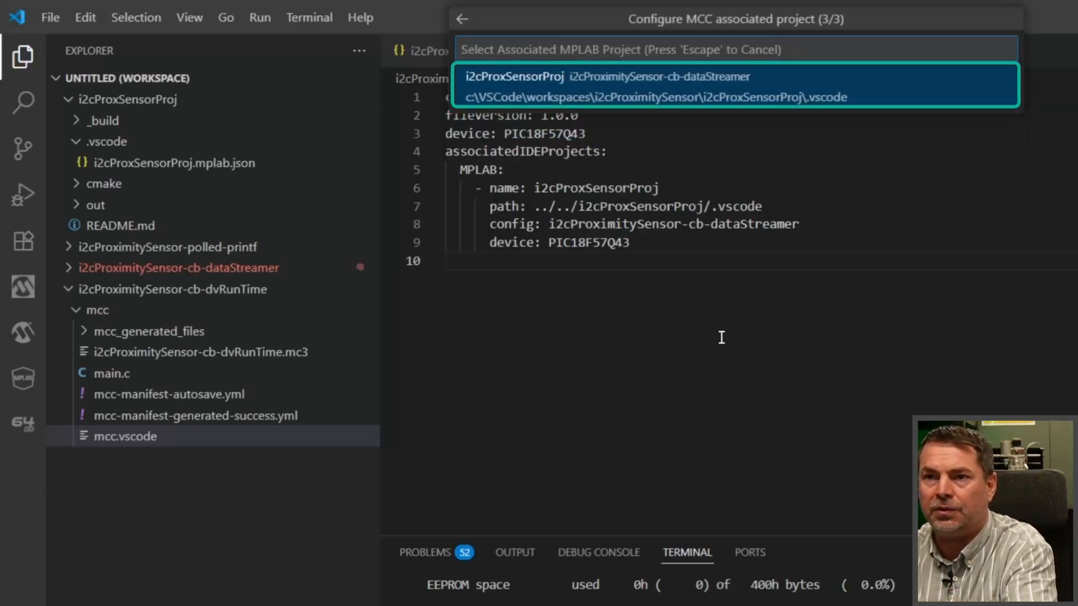
{"action": "key", "text": "Return"}
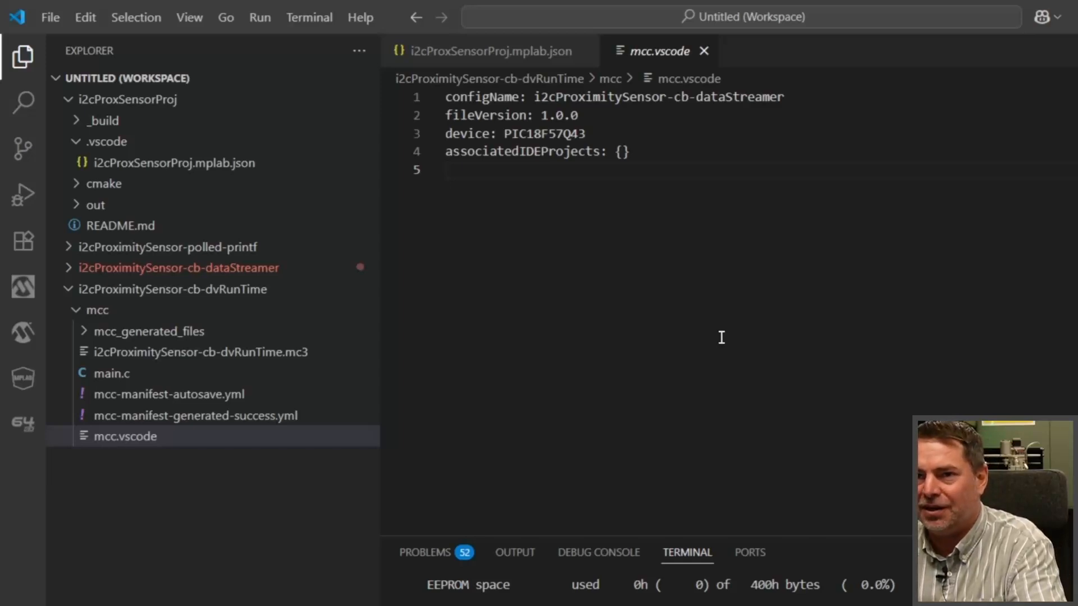
Launch MPLAB MCC with the i2cProximitySensor-cb-dvRunTime configuration and hide the pin grid view
{"action": "key", "text": "ctrl+shift+p"}
{"action": "type", "text": "MPL"}
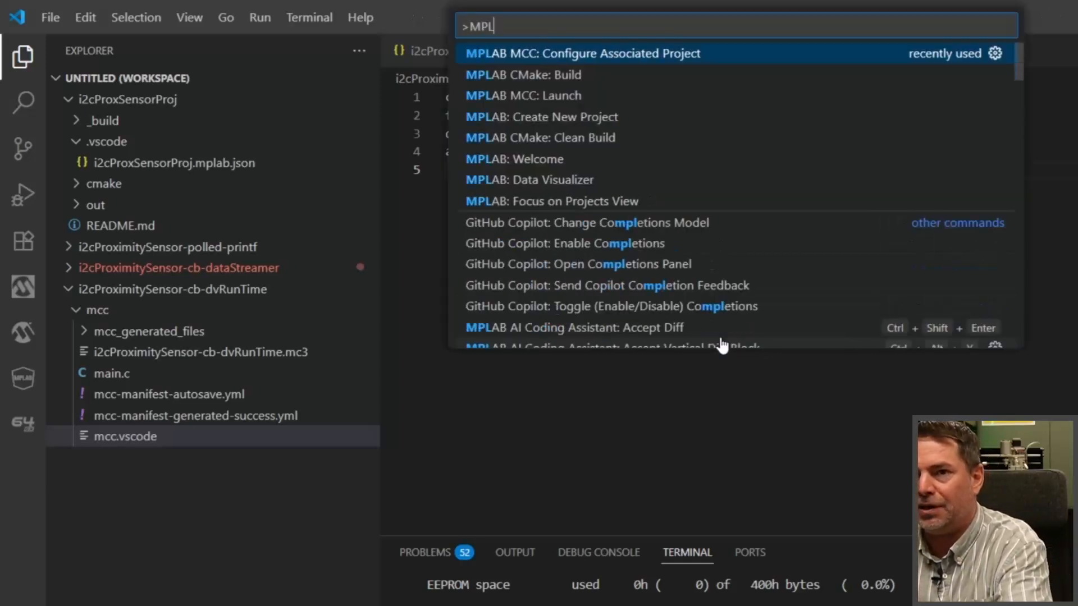
{"action": "type", "text": "AB MCC"}
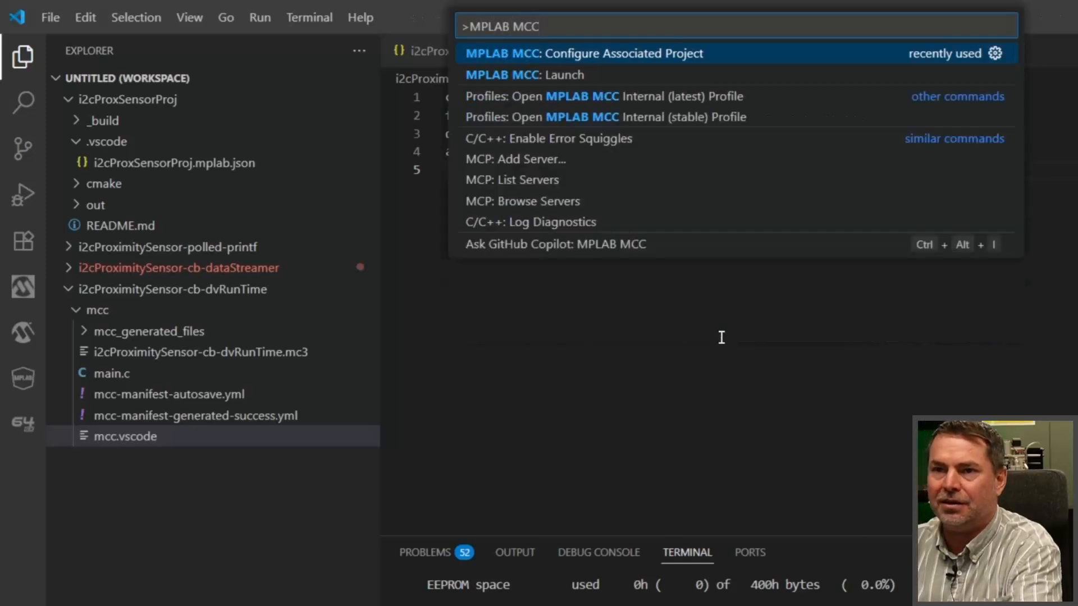
{"action": "key", "text": "Down"}
{"action": "key", "text": "Return"}
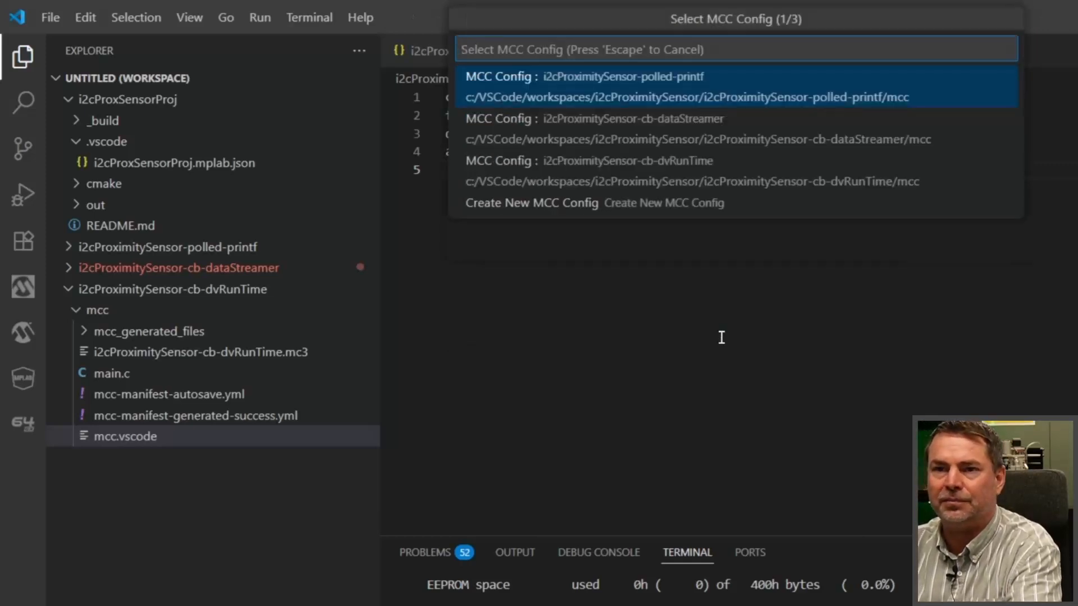
{"action": "key", "text": "Down"}
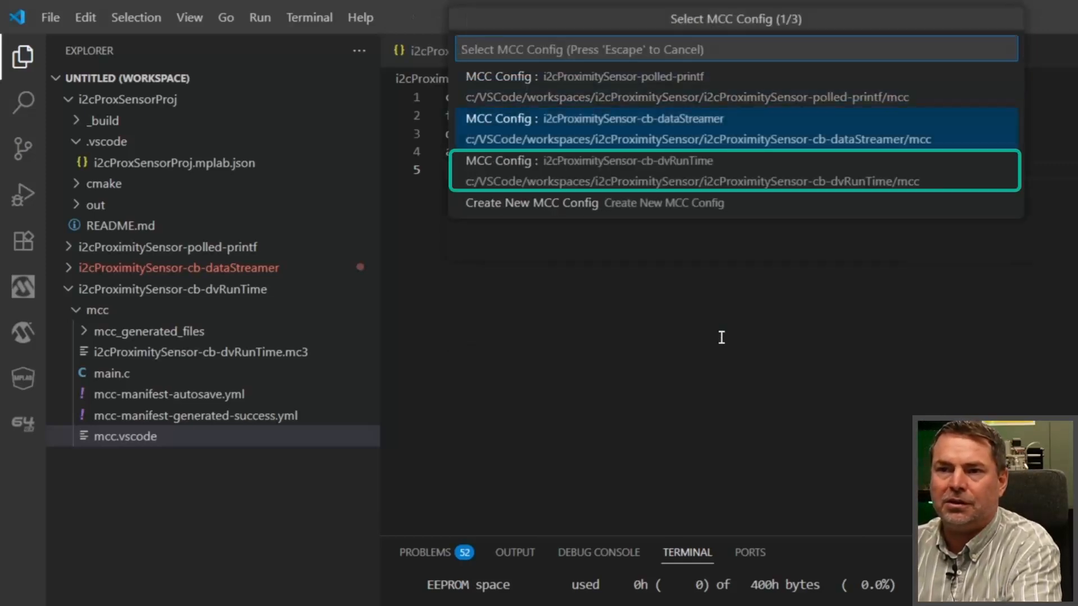
{"action": "key", "text": "Down"}
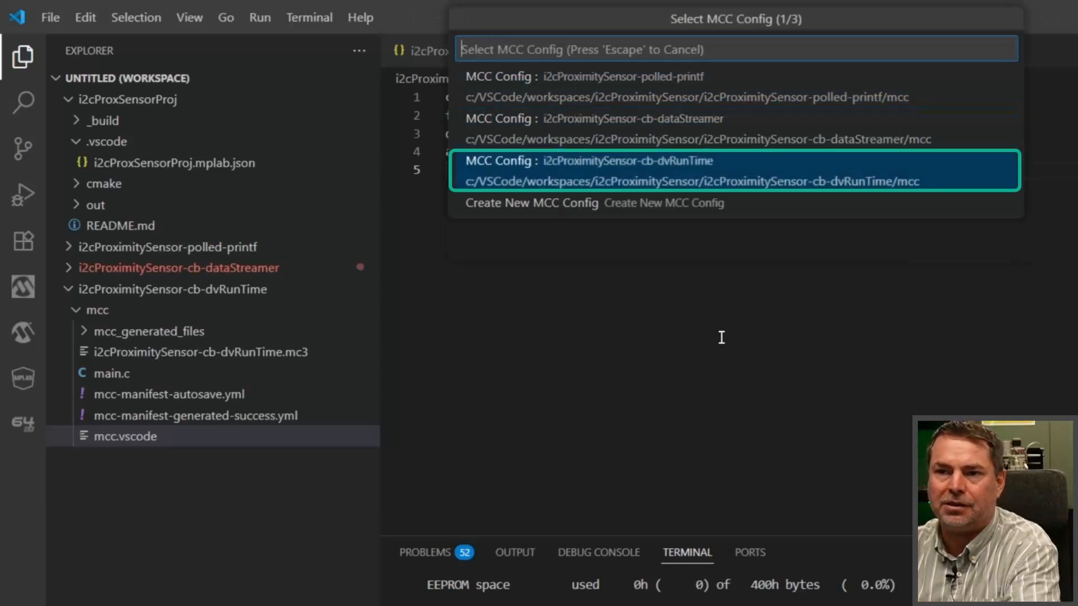
{"action": "key", "text": "Return"}
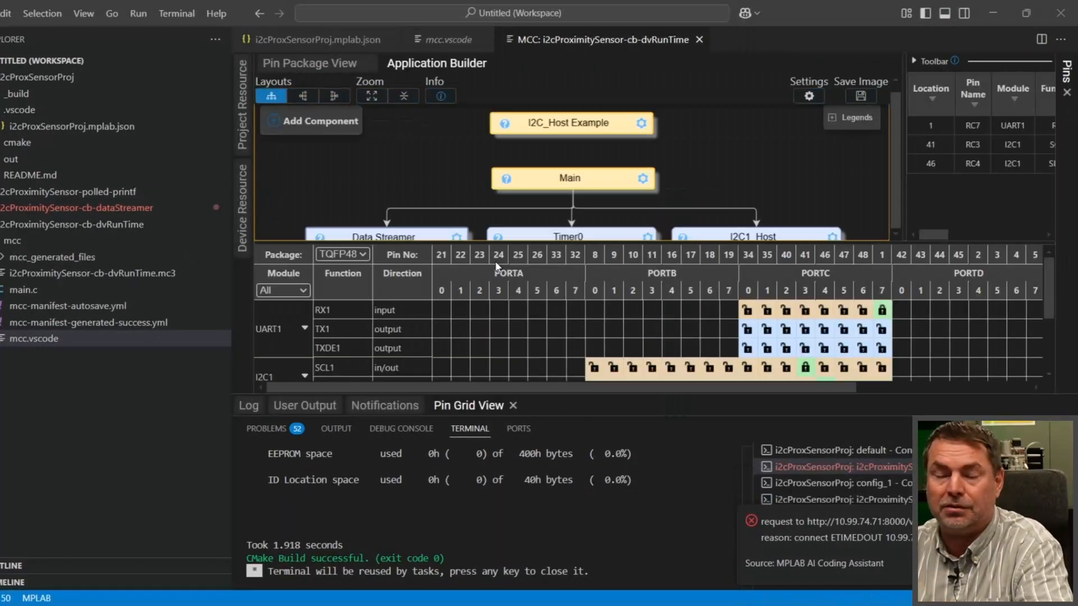
{"action": "left_click", "coordinate": [468, 406]}
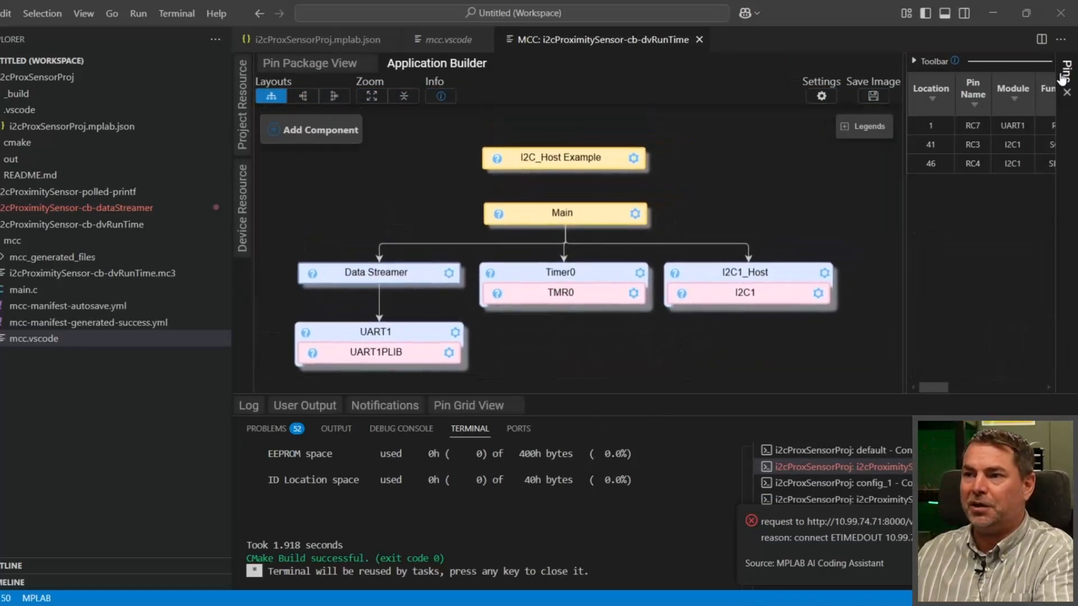
Set the visualization output of the I2C_Host Example to DV Run Time, with its configuration instructions collapsed
{"action": "left_click", "coordinate": [512, 280]}
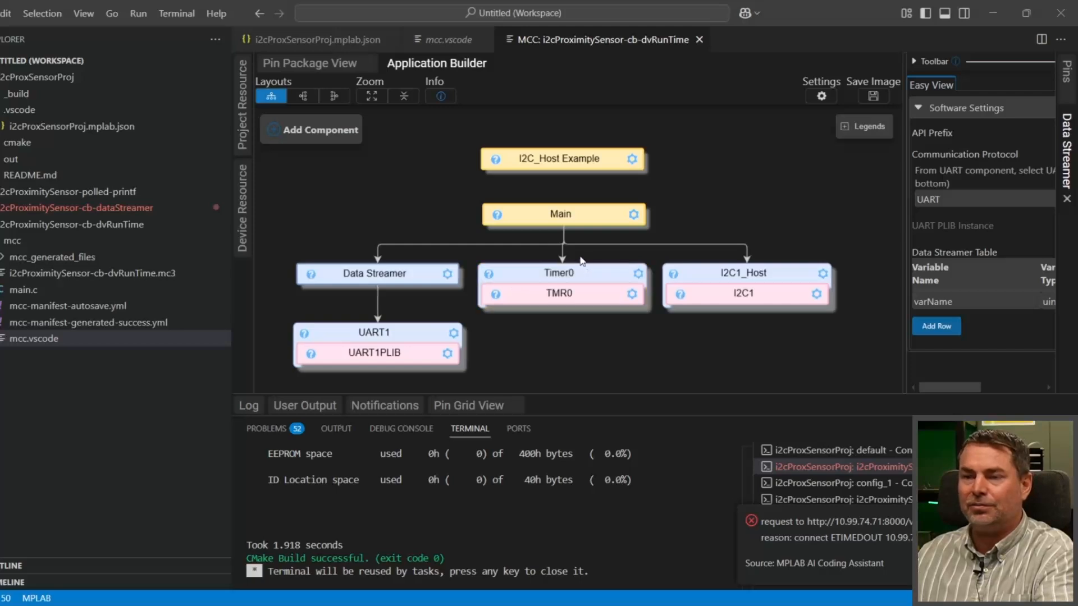
{"action": "left_click", "coordinate": [565, 162]}
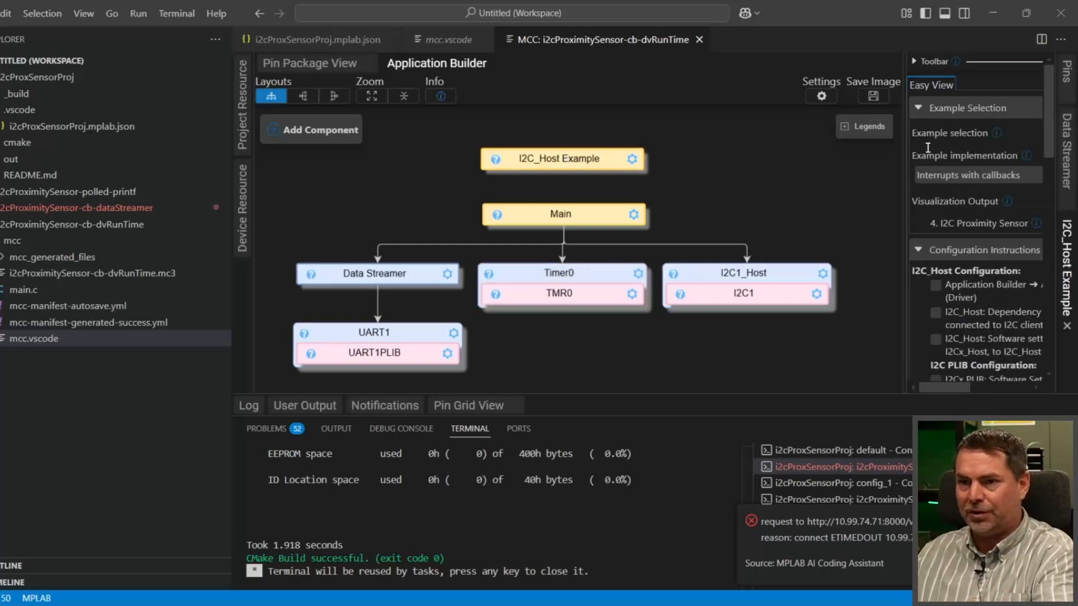
{"action": "left_click_drag", "start_coordinate": [904, 137], "coordinate": [674, 139]}
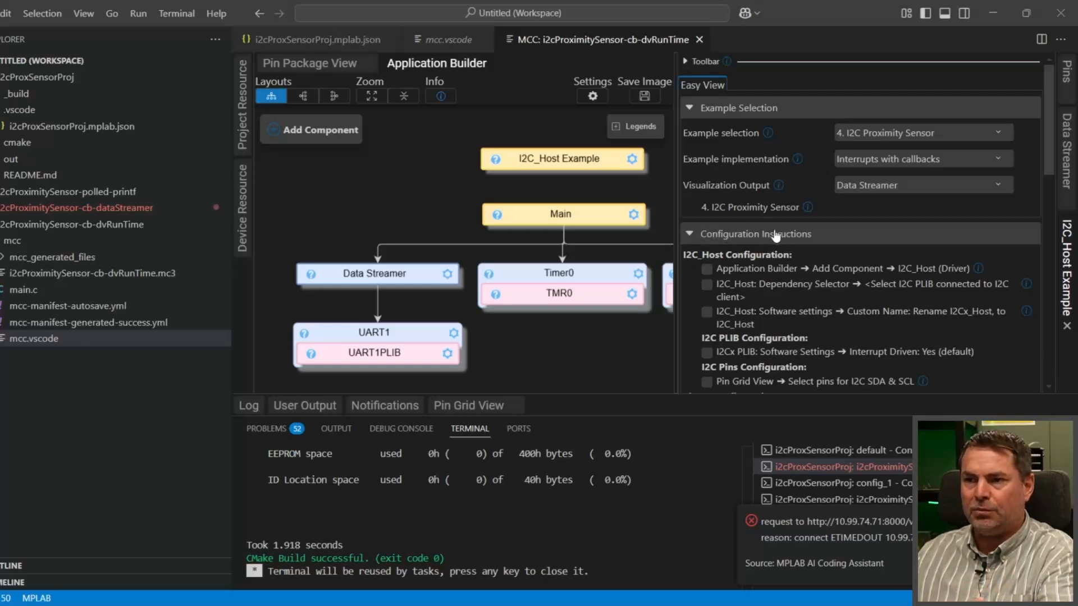
{"action": "scroll", "coordinate": [775, 236], "scroll_direction": "down", "scroll_amount": 1}
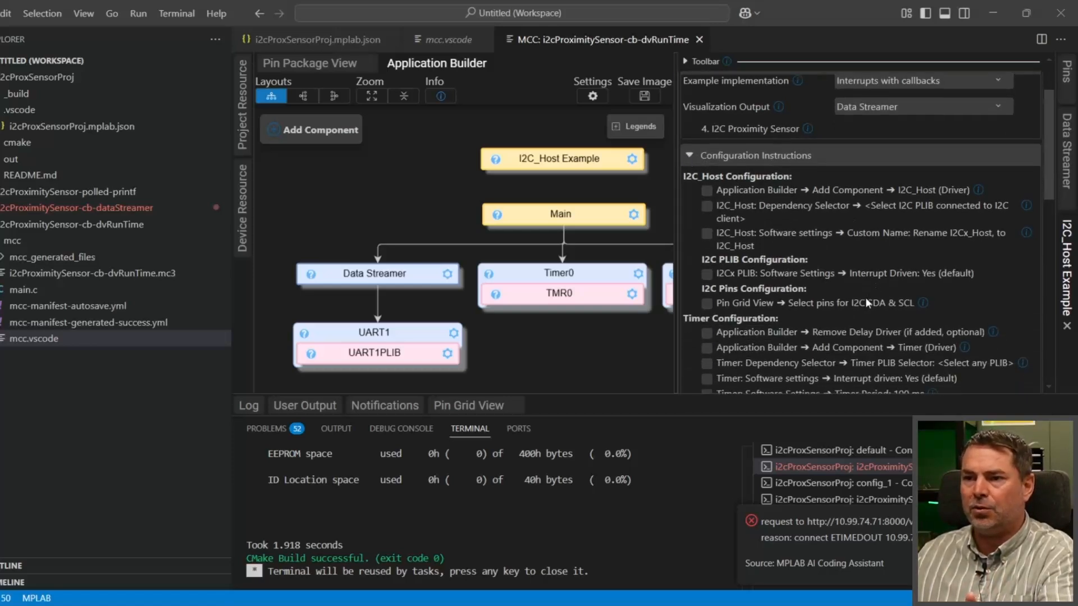
{"action": "scroll", "coordinate": [864, 297], "scroll_direction": "up", "scroll_amount": 1}
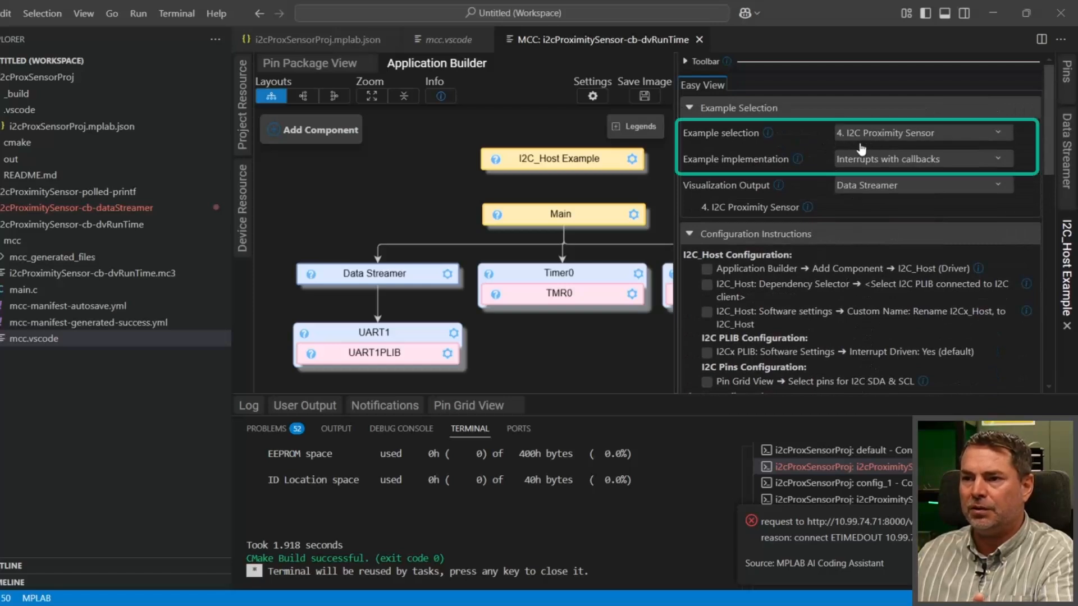
{"action": "left_click", "coordinate": [692, 236]}
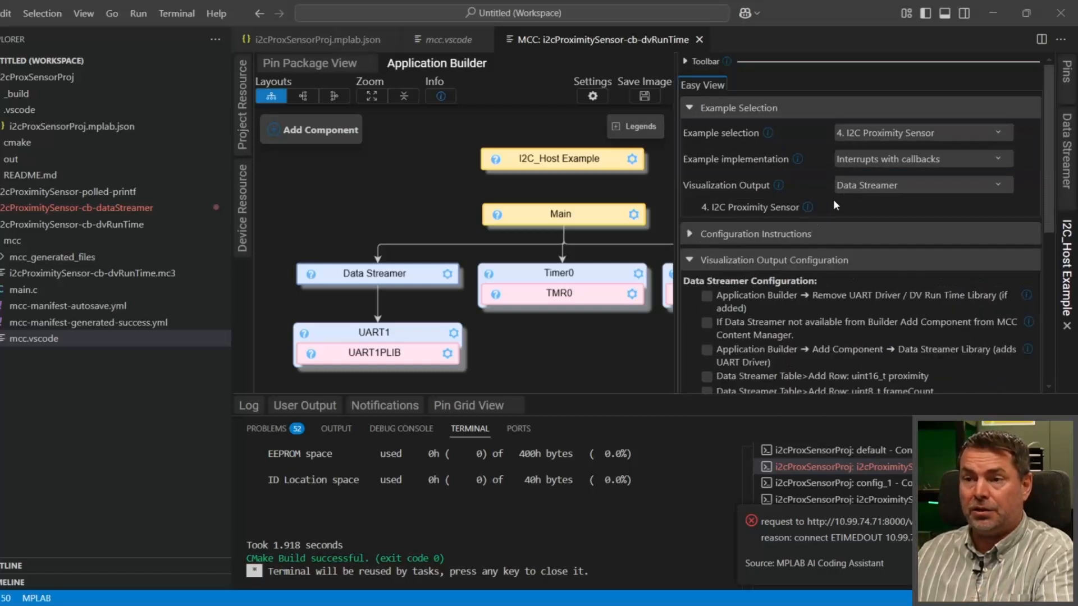
{"action": "left_click", "coordinate": [859, 187]}
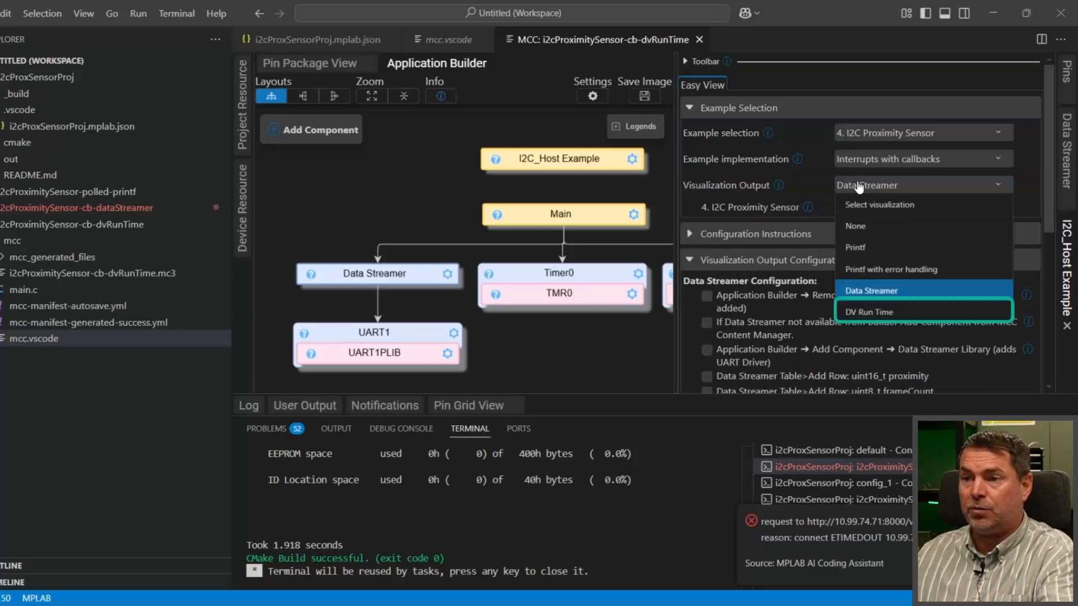
{"action": "left_click", "coordinate": [858, 312]}
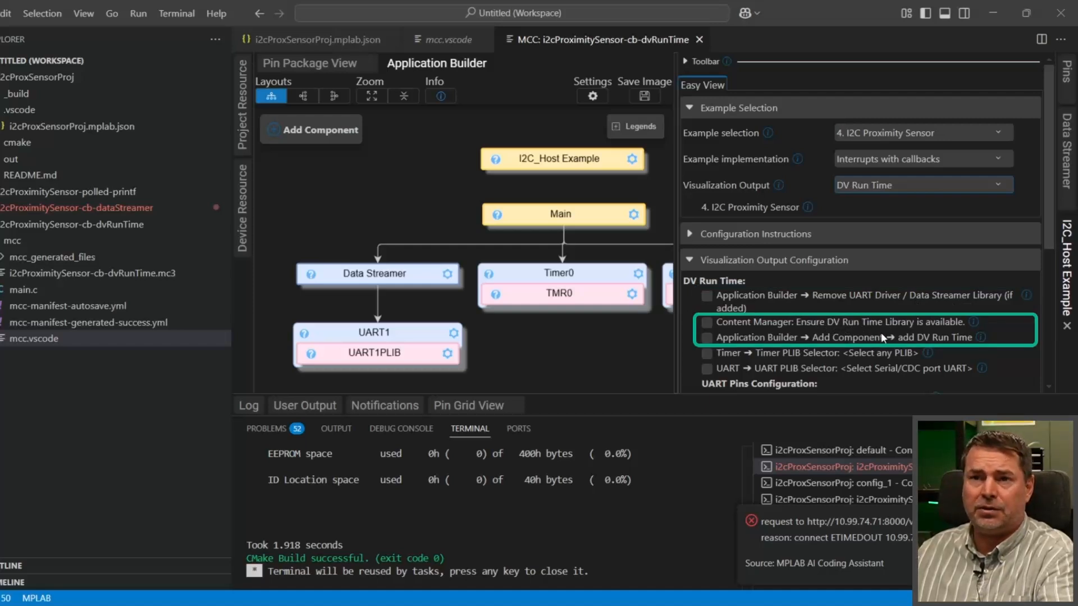
Search the MCC Content Manager for DV to check the DV Run Time library's availability, and close the manager
{"action": "left_click", "coordinate": [242, 100]}
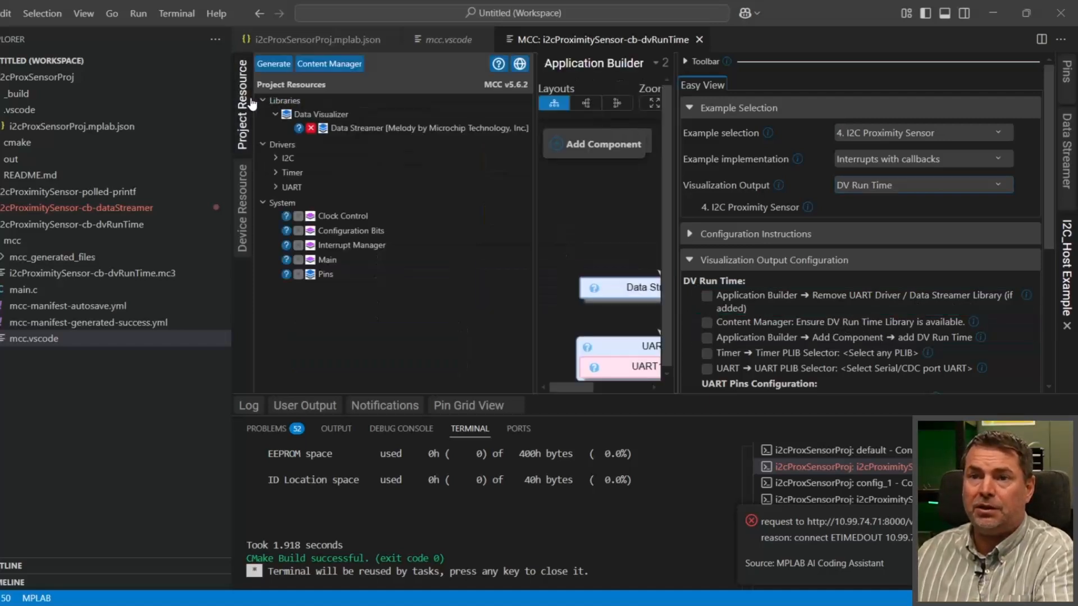
{"action": "left_click", "coordinate": [308, 68]}
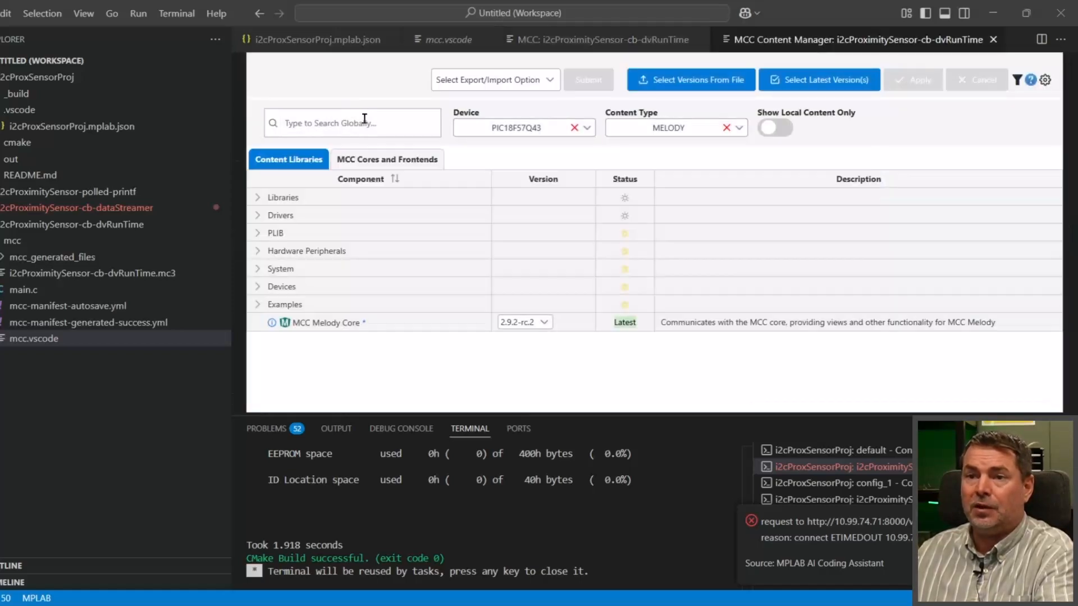
{"action": "left_click", "coordinate": [332, 126]}
{"action": "type", "text": "DV"}
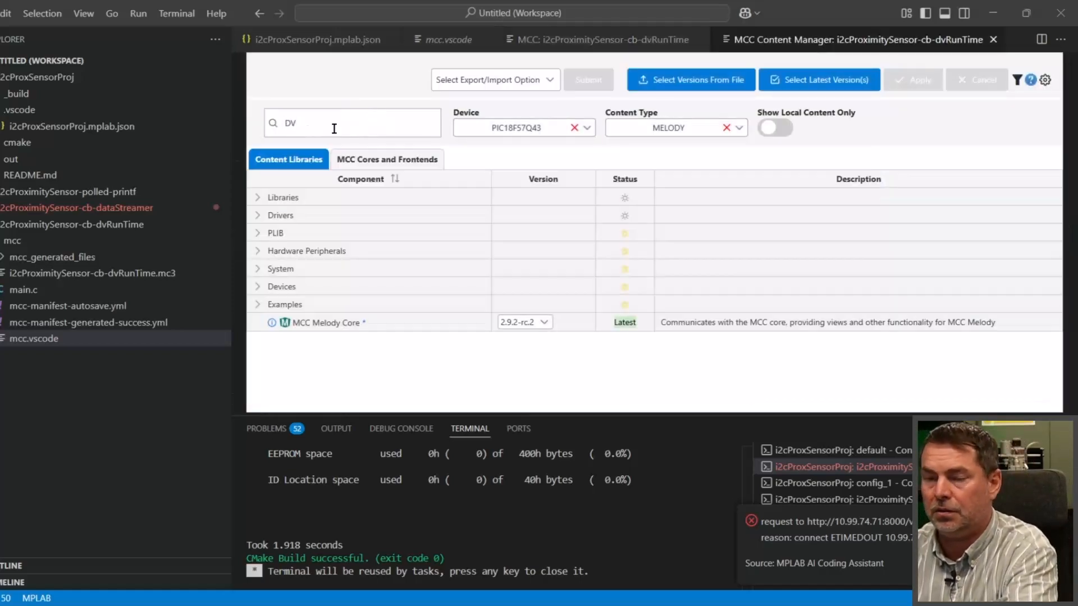
{"action": "key", "text": "Return"}
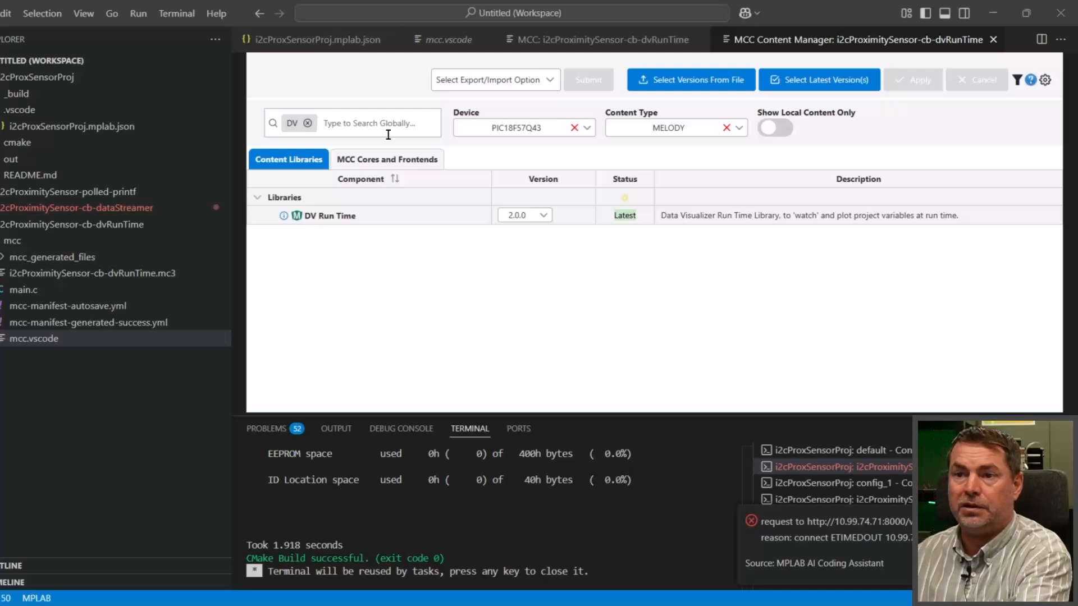
{"action": "left_click", "coordinate": [307, 122]}
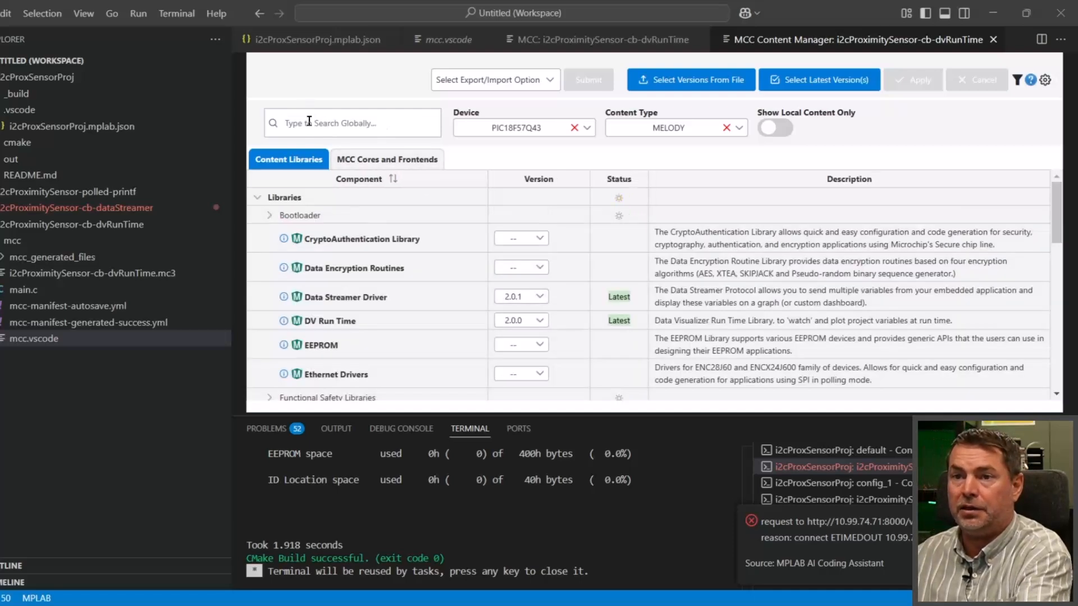
{"action": "left_click", "coordinate": [993, 39]}
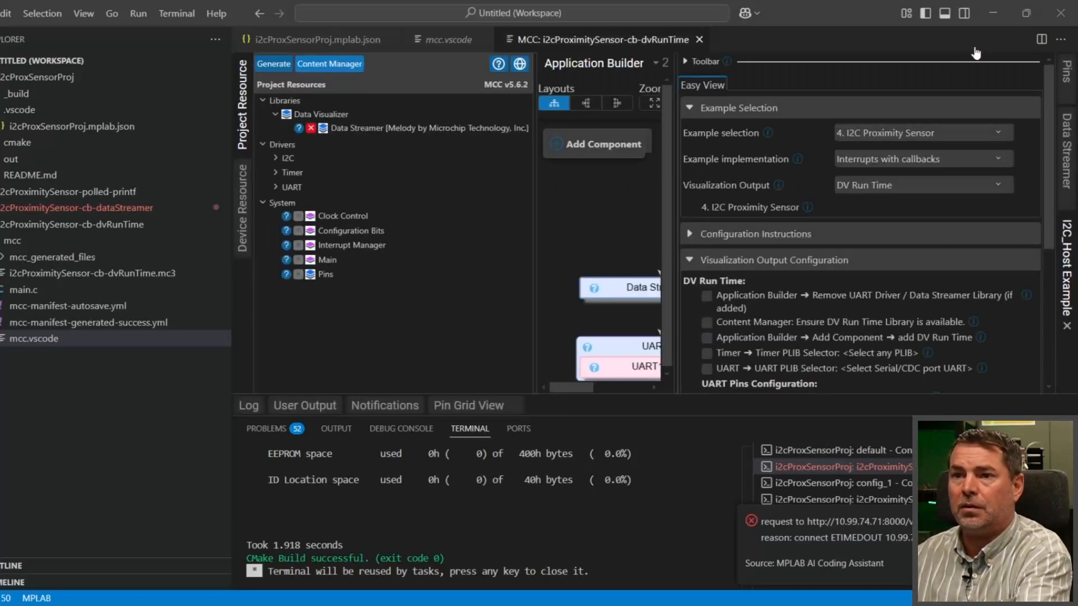
Add the DV run time library component to the MCC project
{"action": "left_click", "coordinate": [576, 147]}
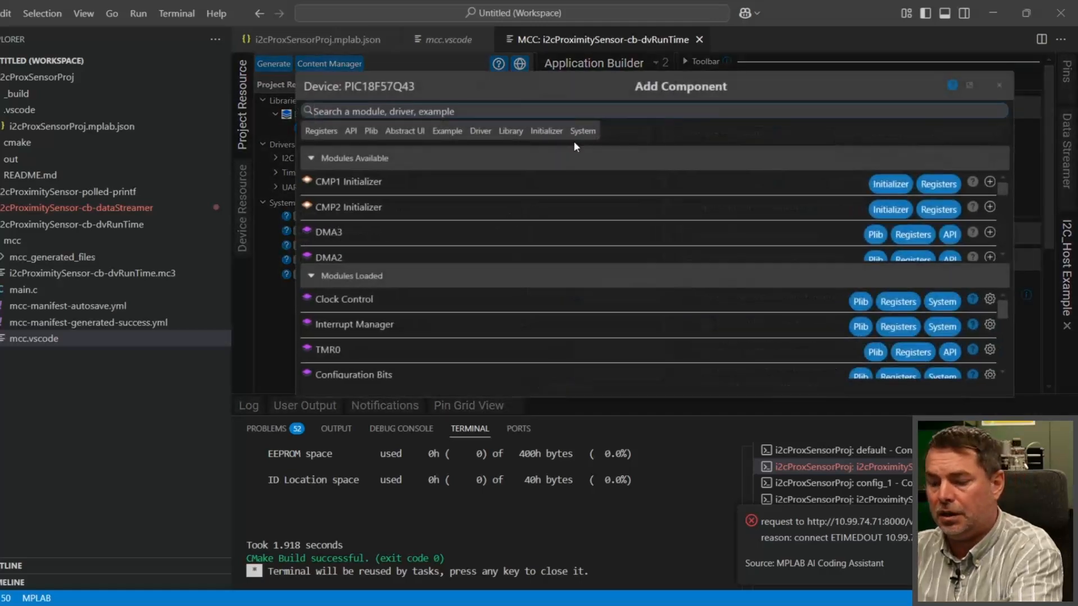
{"action": "type", "text": "dv"}
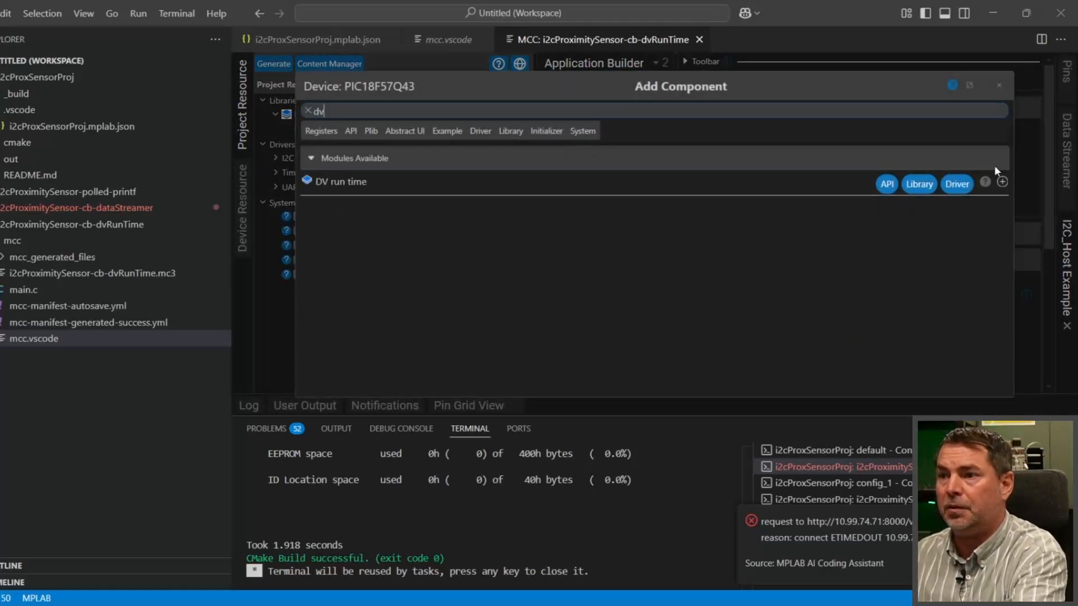
{"action": "left_click", "coordinate": [1002, 182]}
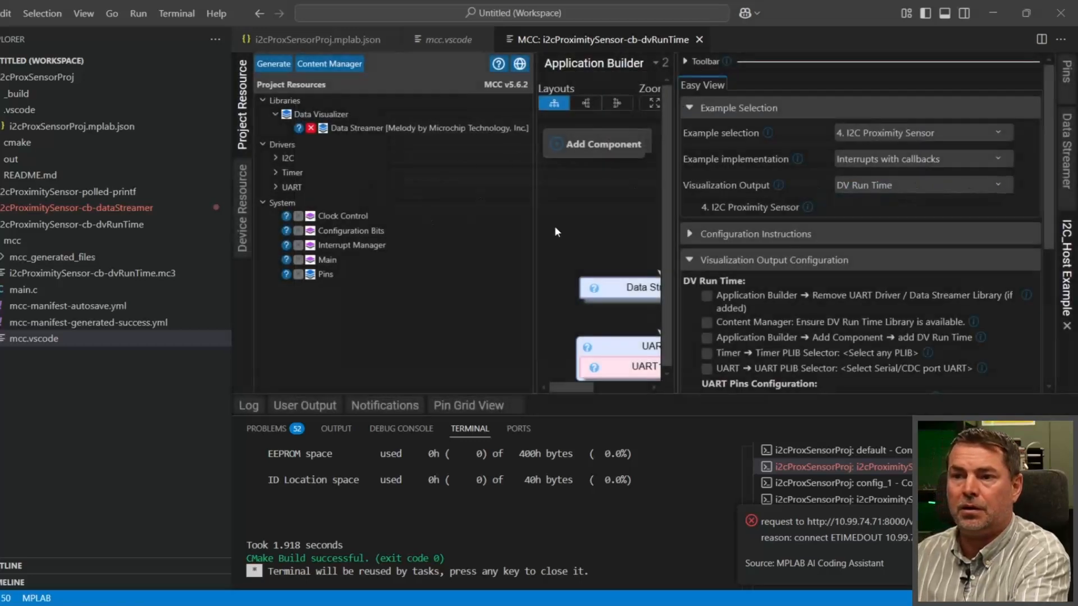
Remove the Data Streamer library component from the Application Builder, giving the component diagram more room
{"action": "left_click_drag", "start_coordinate": [534, 223], "coordinate": [312, 225]}
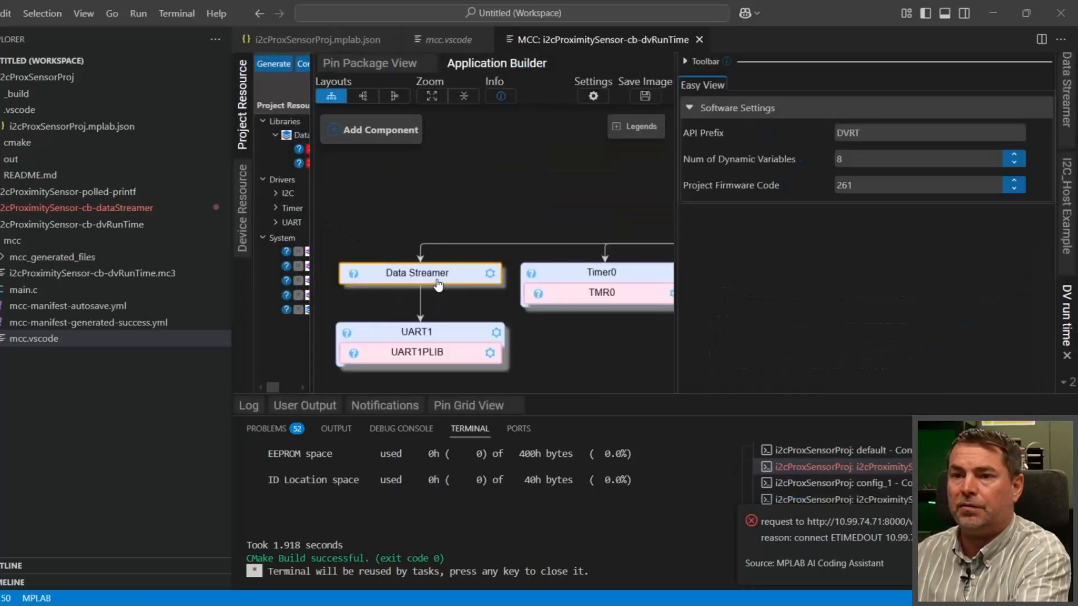
{"action": "mouse_move", "coordinate": [439, 285]}
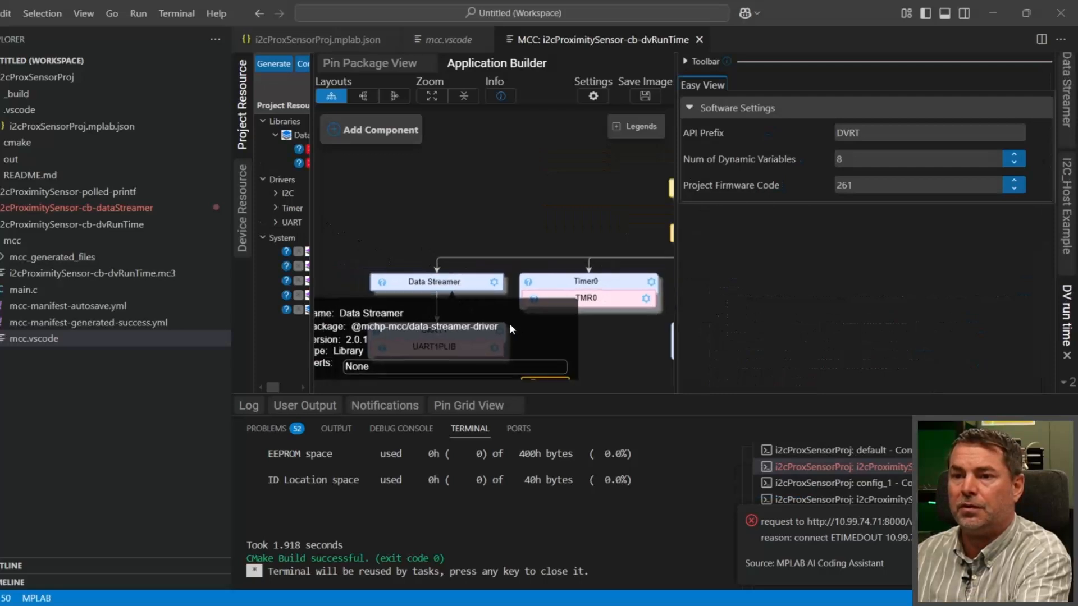
{"action": "left_click", "coordinate": [528, 375]}
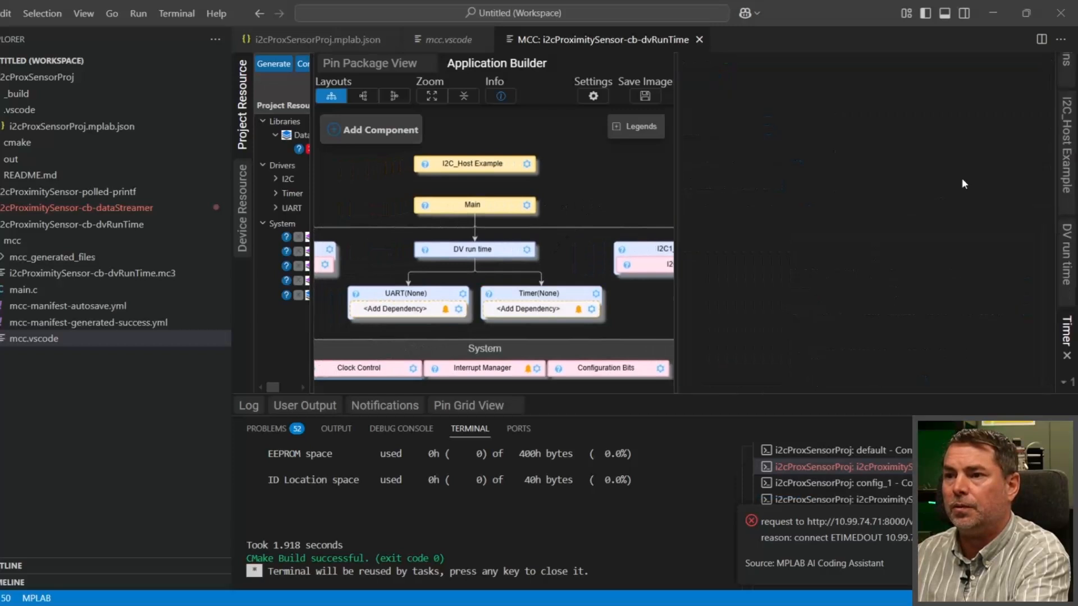
Assign TMR1 to the DV run time component's timer dependency and UART1 to its UART dependency, and re-expose the full component diagram
{"action": "left_click", "coordinate": [864, 133]}
{"action": "left_click", "coordinate": [863, 175]}
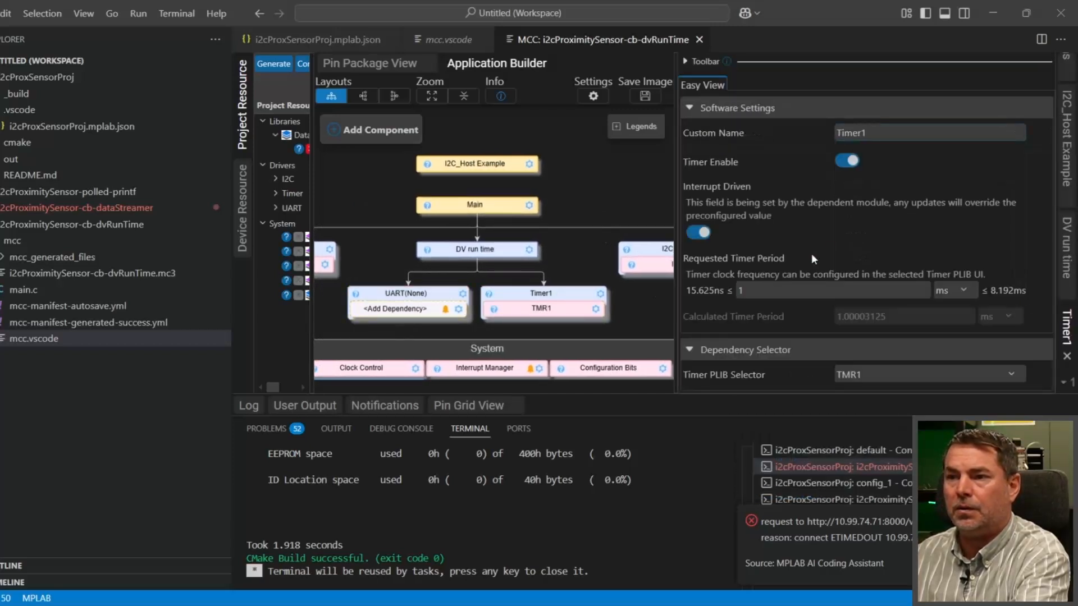
{"action": "left_click", "coordinate": [873, 139]}
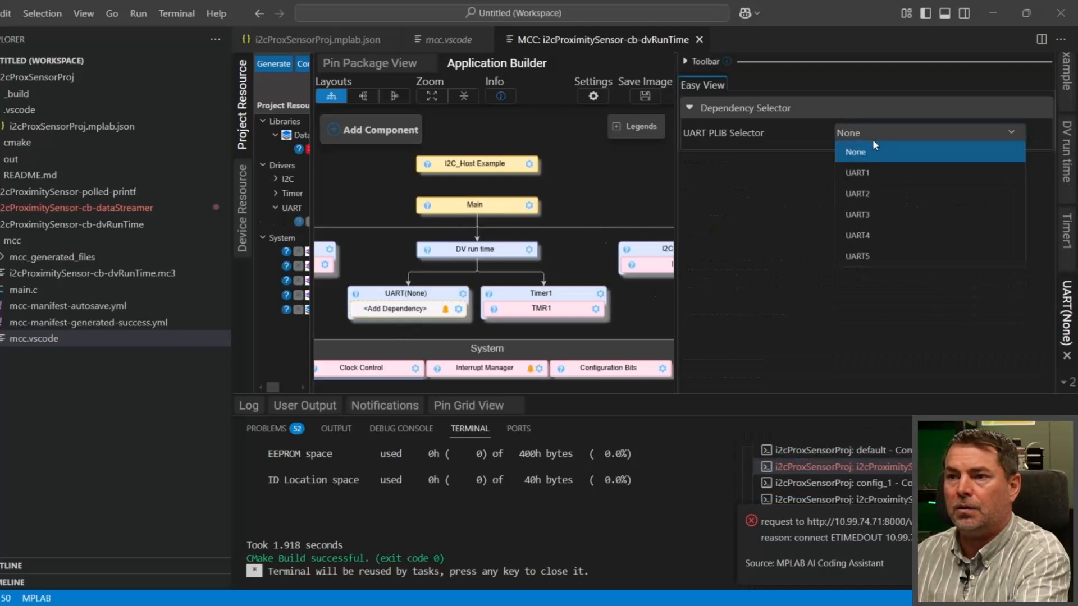
{"action": "left_click", "coordinate": [864, 177]}
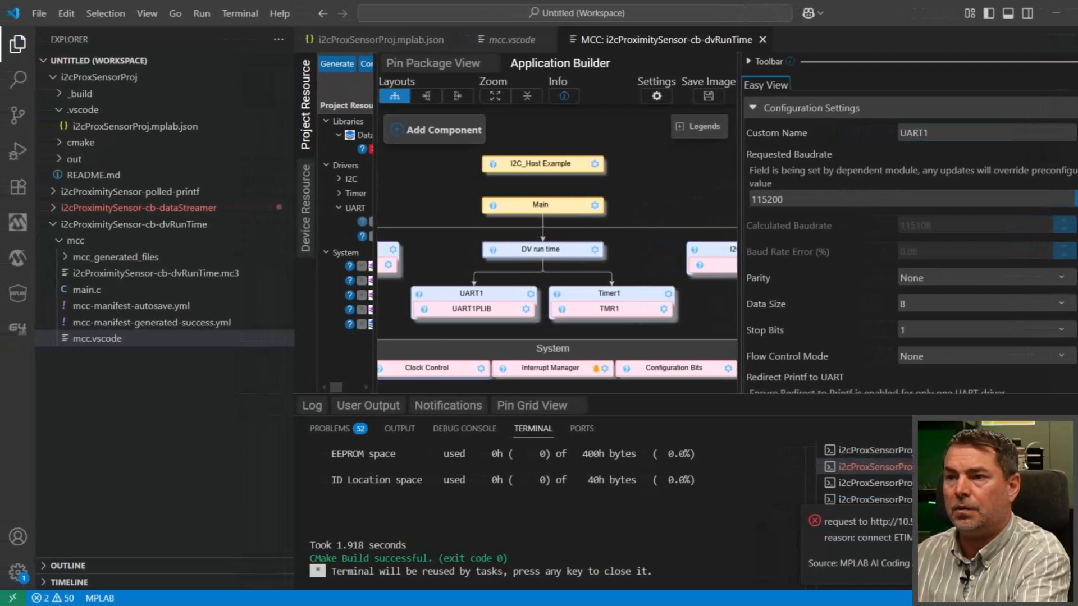
{"action": "left_click", "coordinate": [1076, 312]}
{"action": "left_click_drag", "start_coordinate": [696, 168], "coordinate": [952, 157]}
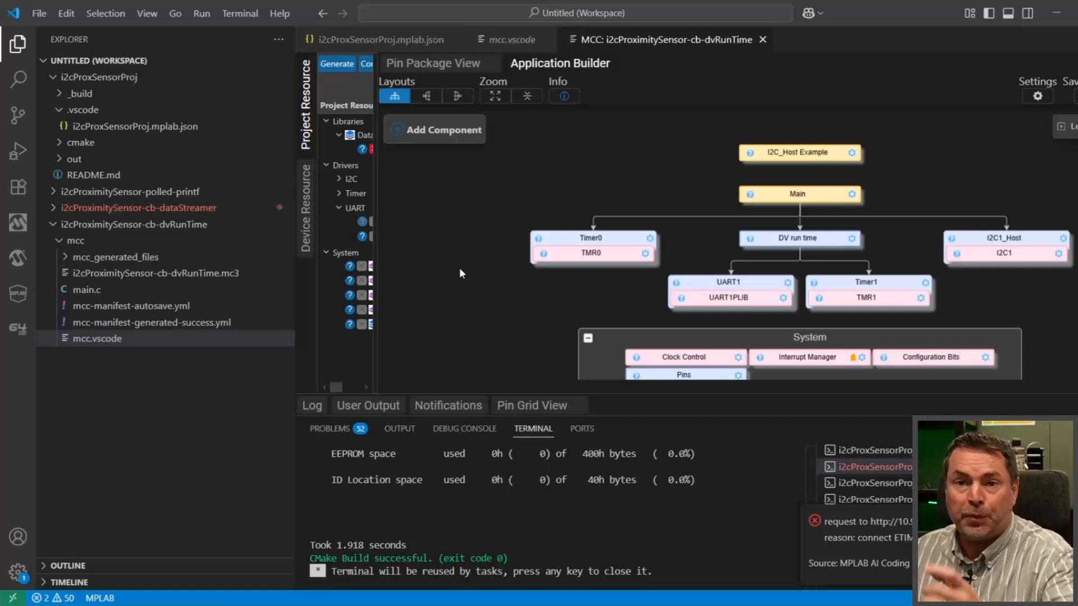
Open i2cProxSensorProj.mplab.json from the project and display it in the MPLAB Project Properties editor
{"action": "left_click", "coordinate": [76, 79]}
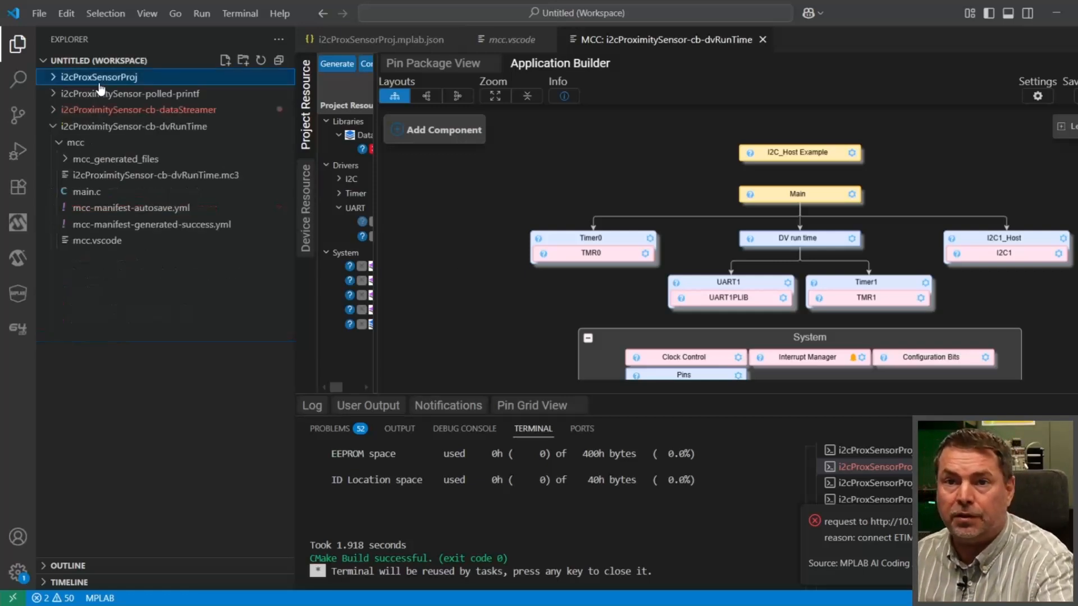
{"action": "left_click", "coordinate": [55, 81]}
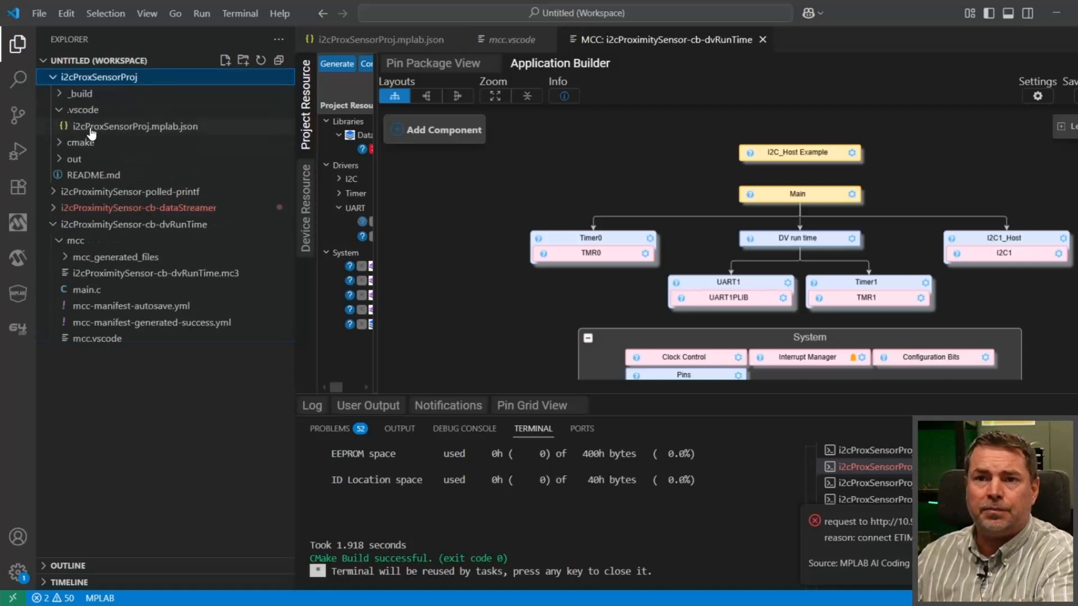
{"action": "left_click", "coordinate": [93, 130]}
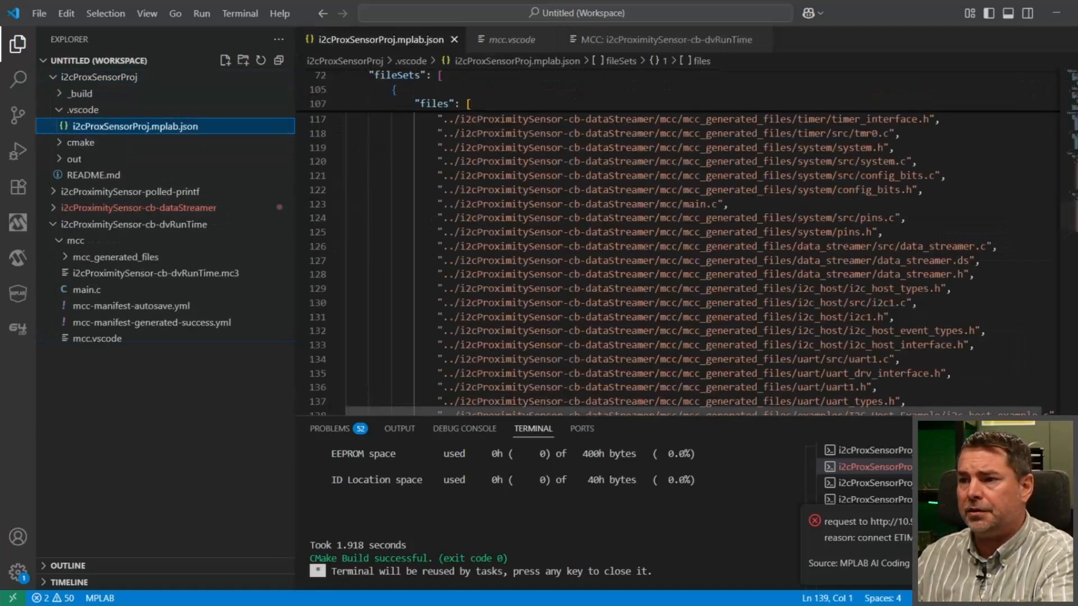
{"action": "scroll", "coordinate": [672, 234], "scroll_direction": "up", "scroll_amount": 20}
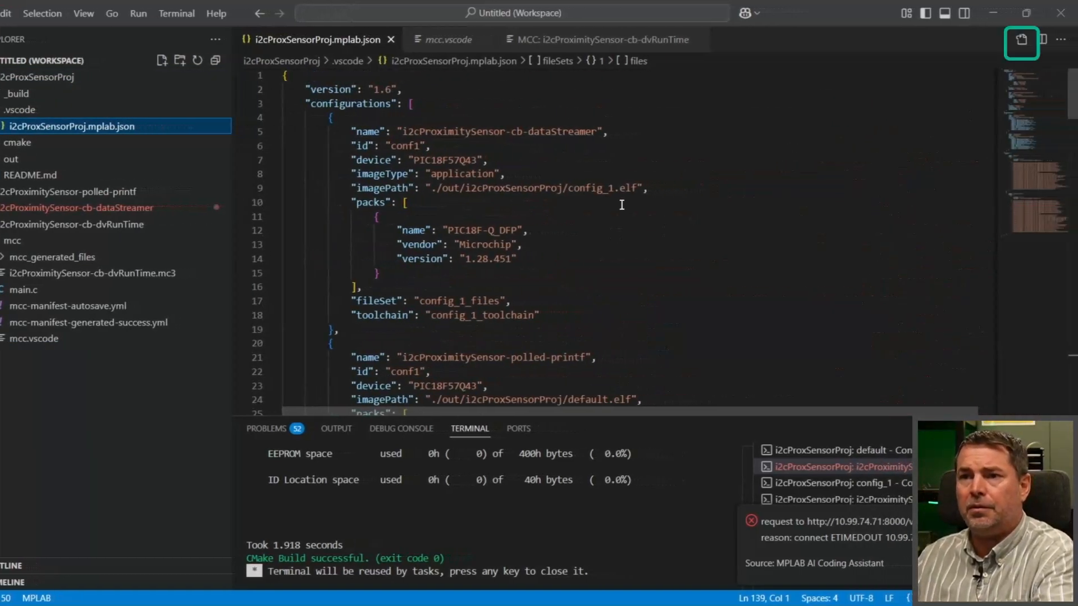
{"action": "left_click", "coordinate": [1021, 39]}
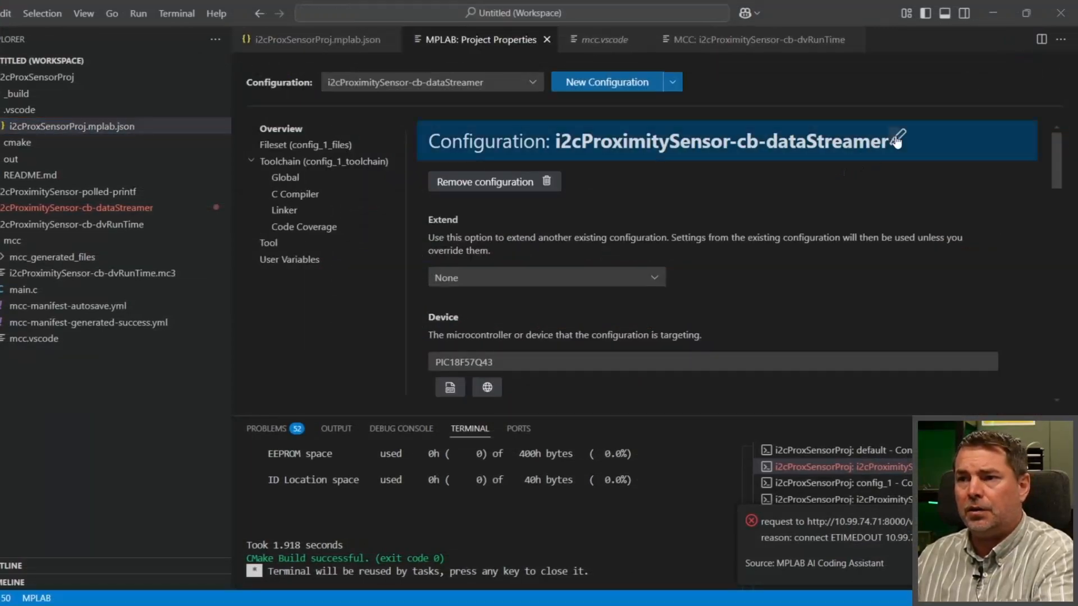
Copy the name of the existing i2cProximitySensor-cb-dataStreamer project configuration without renaming it
{"action": "left_click", "coordinate": [896, 142]}
{"action": "left_click_drag", "start_coordinate": [783, 133], "coordinate": [372, 130]}
{"action": "key", "text": "ctrl+c"}
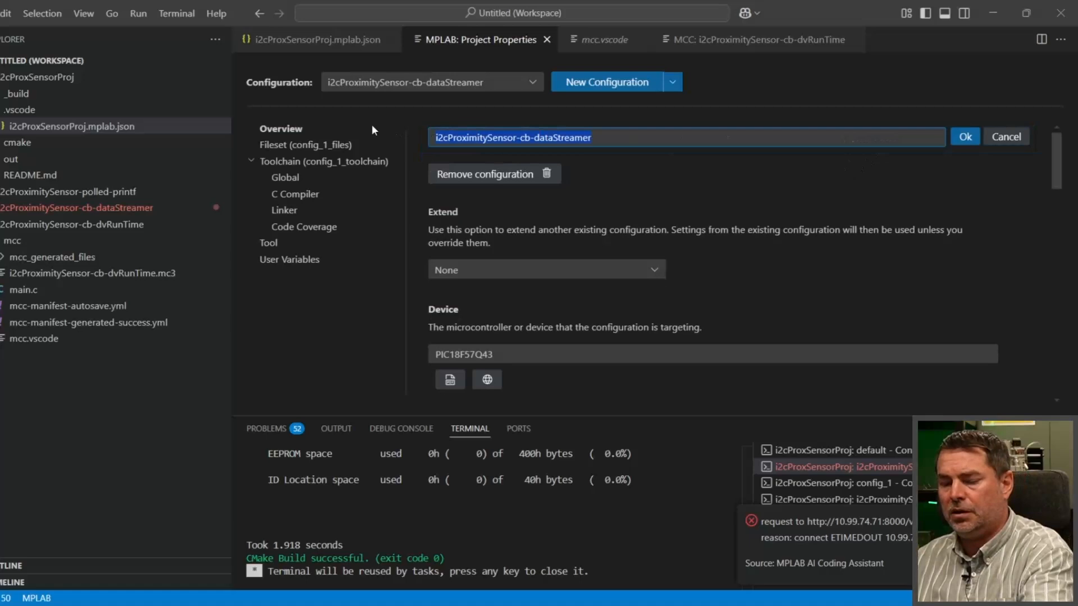
{"action": "left_click", "coordinate": [1006, 138]}
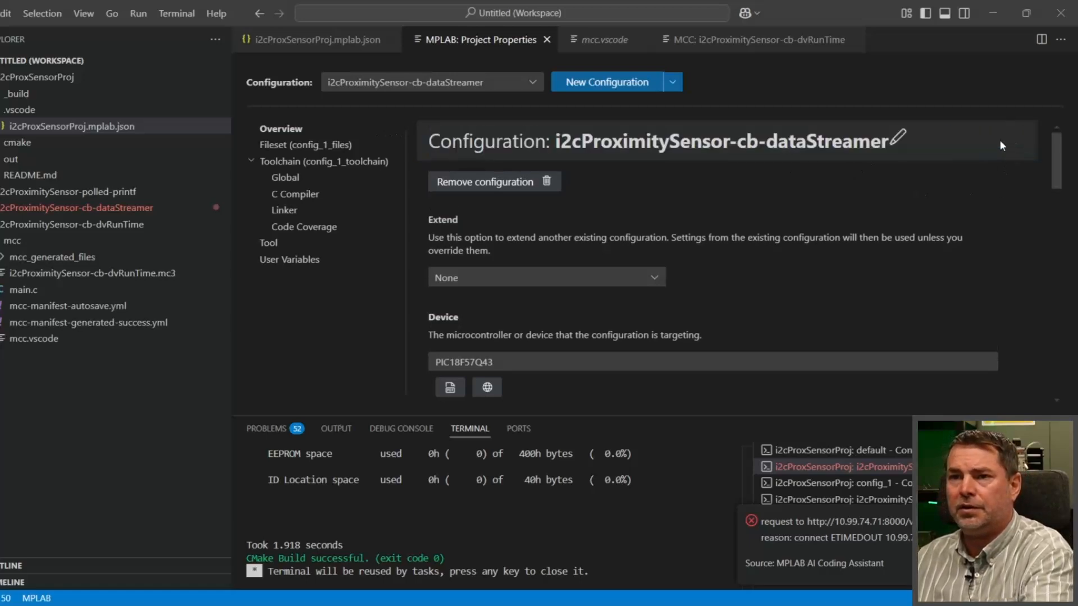
Create a new project configuration named i2cProximitySensor-cb-dvRunTime, reusing the copied name with its ending replaced
{"action": "left_click", "coordinate": [630, 90]}
{"action": "left_click", "coordinate": [664, 140]}
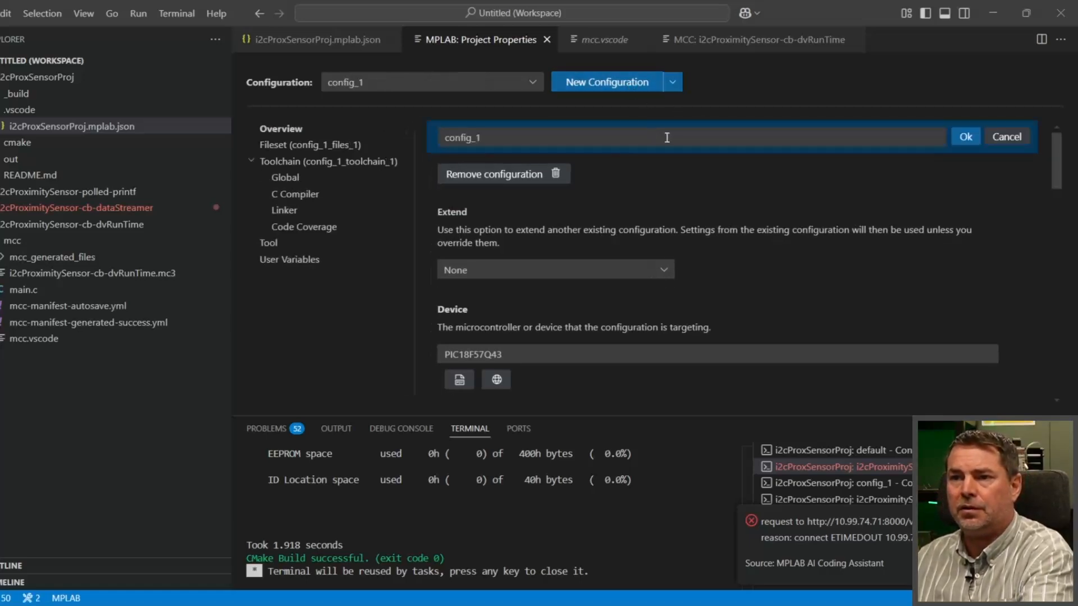
{"action": "left_click_drag", "start_coordinate": [666, 137], "coordinate": [379, 135]}
{"action": "key", "text": "ctrl+v"}
{"action": "left_click", "coordinate": [561, 141]}
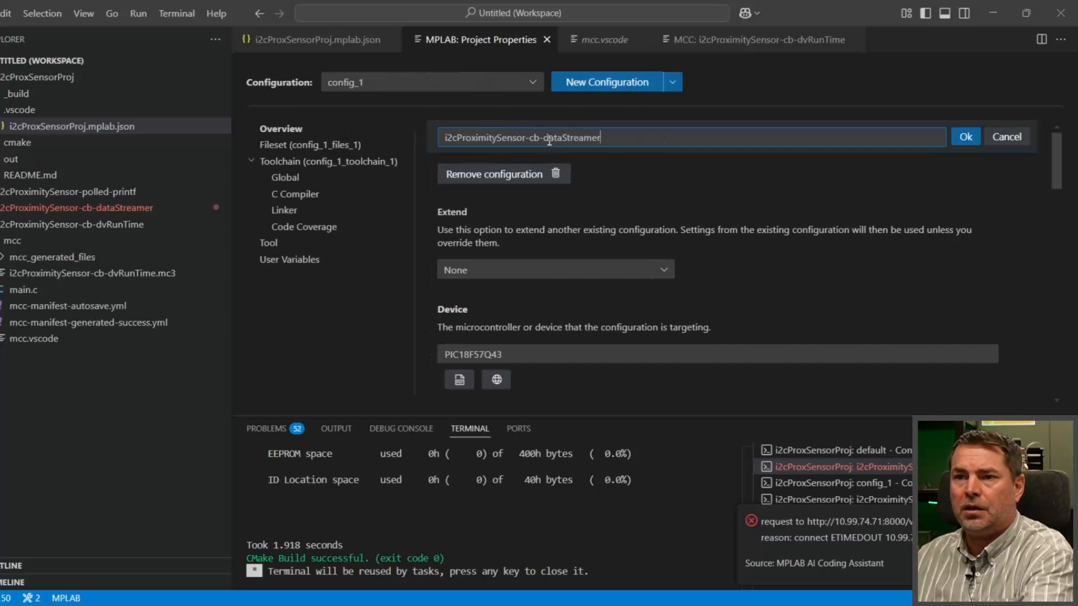
{"action": "double_click", "coordinate": [553, 138]}
{"action": "type", "text": "dvR"}
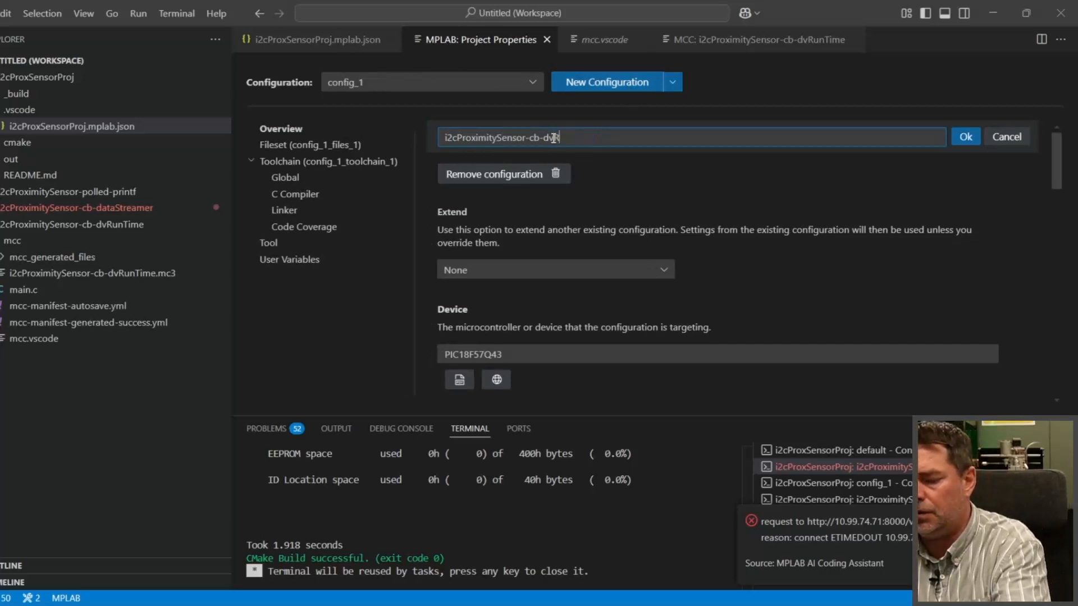
{"action": "type", "text": "unTime"}
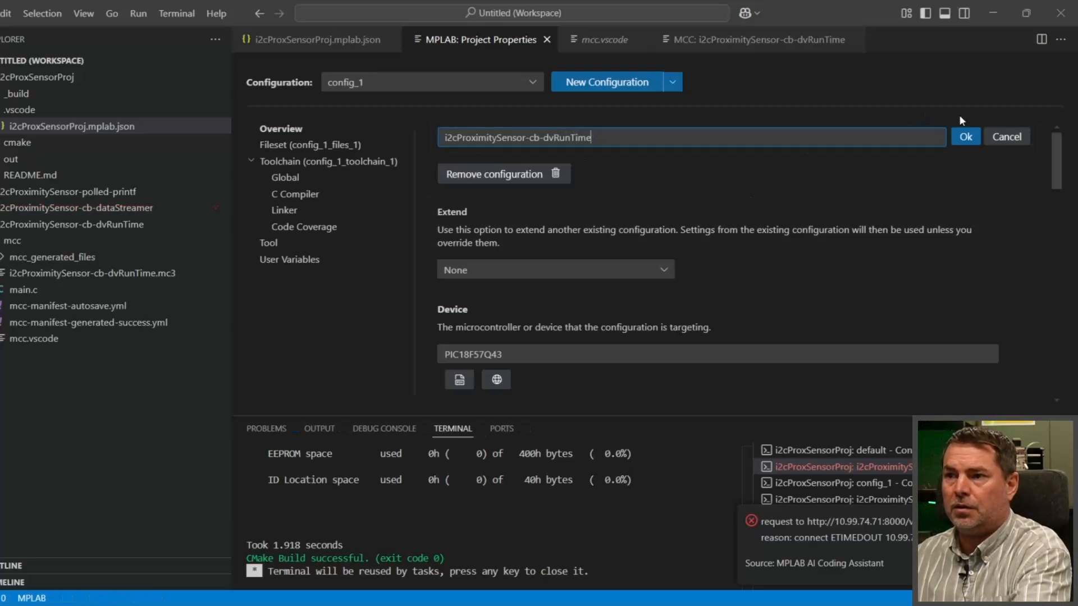
{"action": "left_click", "coordinate": [964, 137]}
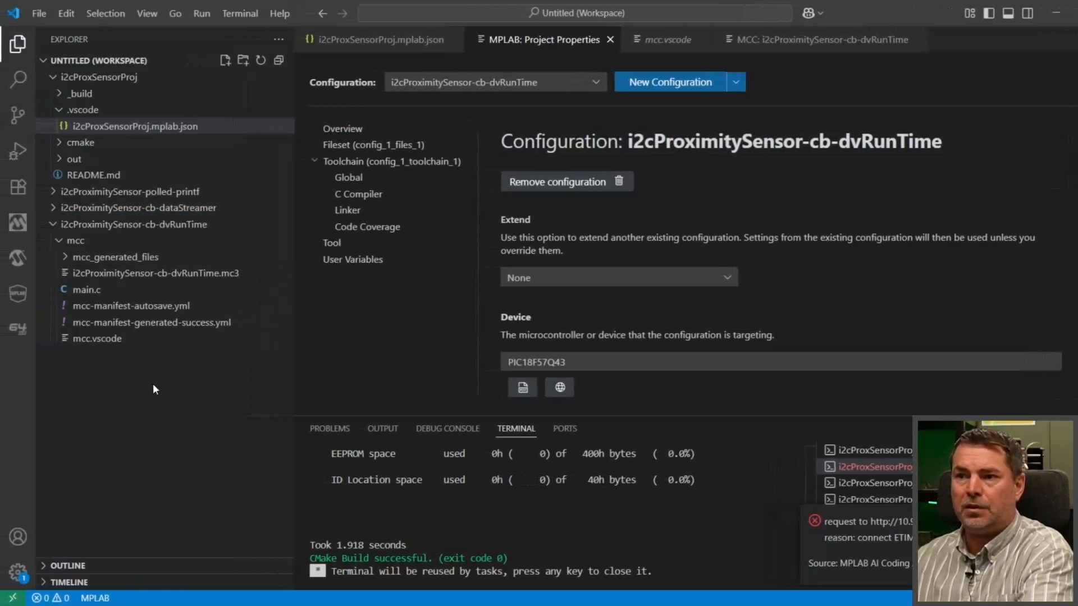
Open the dvRunTime mcc.vscode file and associate its MCC configuration with the i2cProximitySensor-cb-dvRunTime configuration of i2cProxSensorProj
{"action": "left_click", "coordinate": [153, 384]}
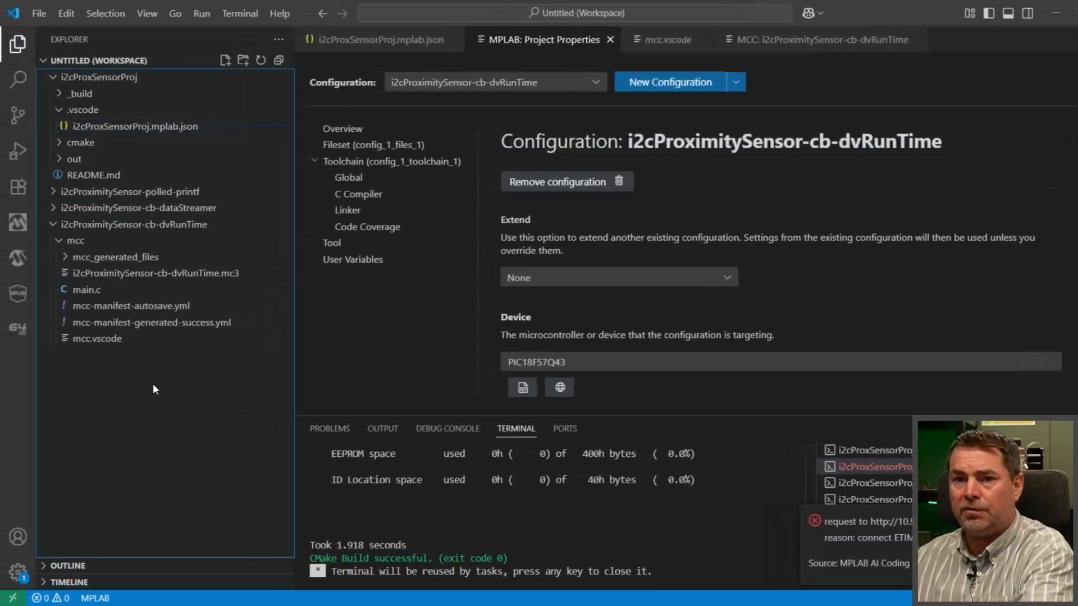
{"action": "left_click", "coordinate": [96, 339]}
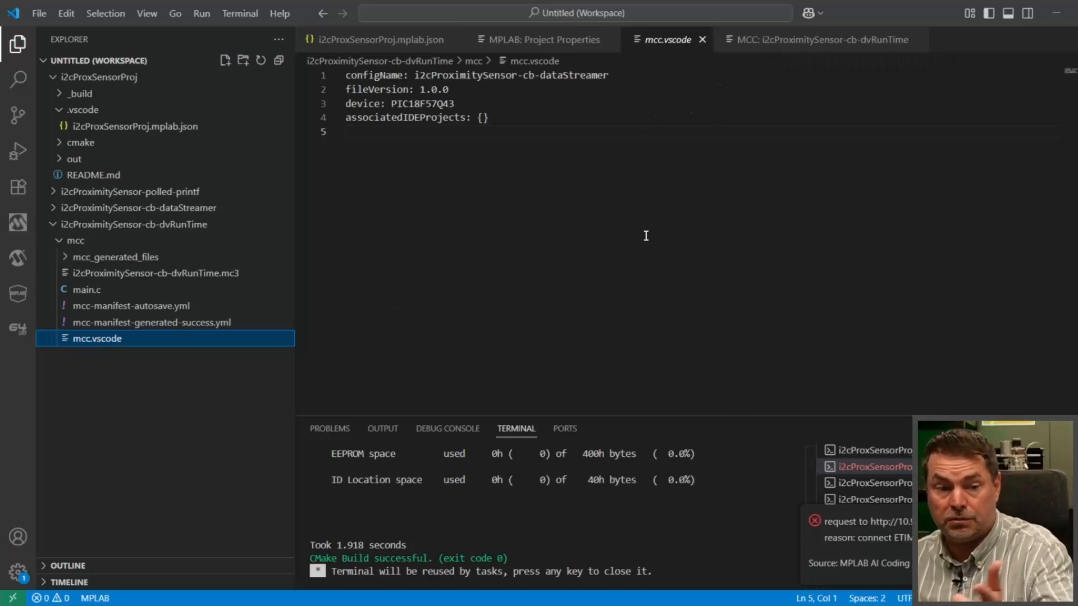
{"action": "key", "text": "ctrl+shift+p"}
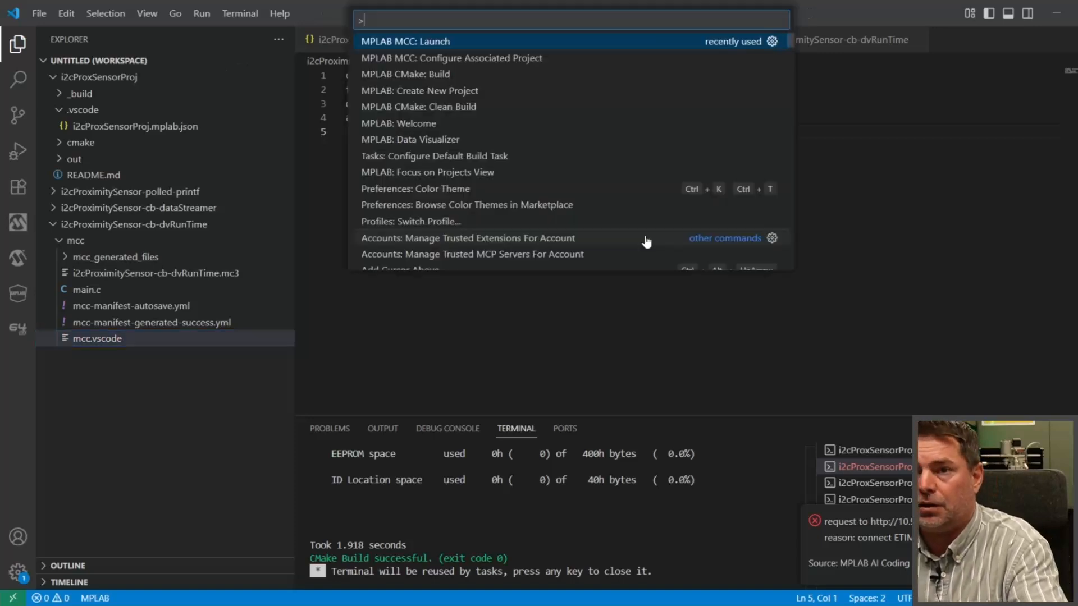
{"action": "type", "text": "MPLAB "}
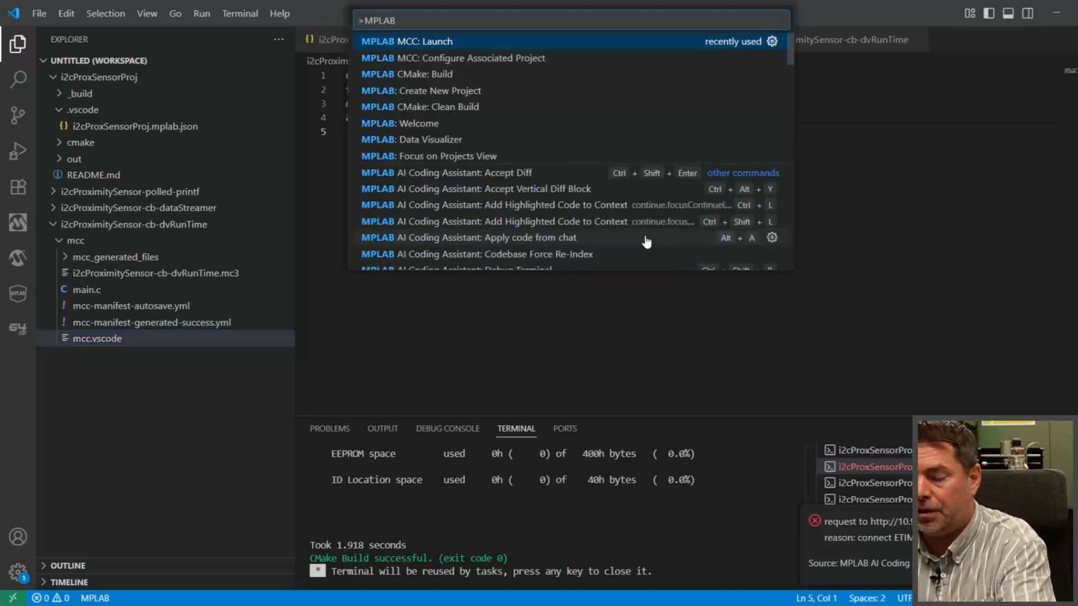
{"action": "type", "text": "MCC"}
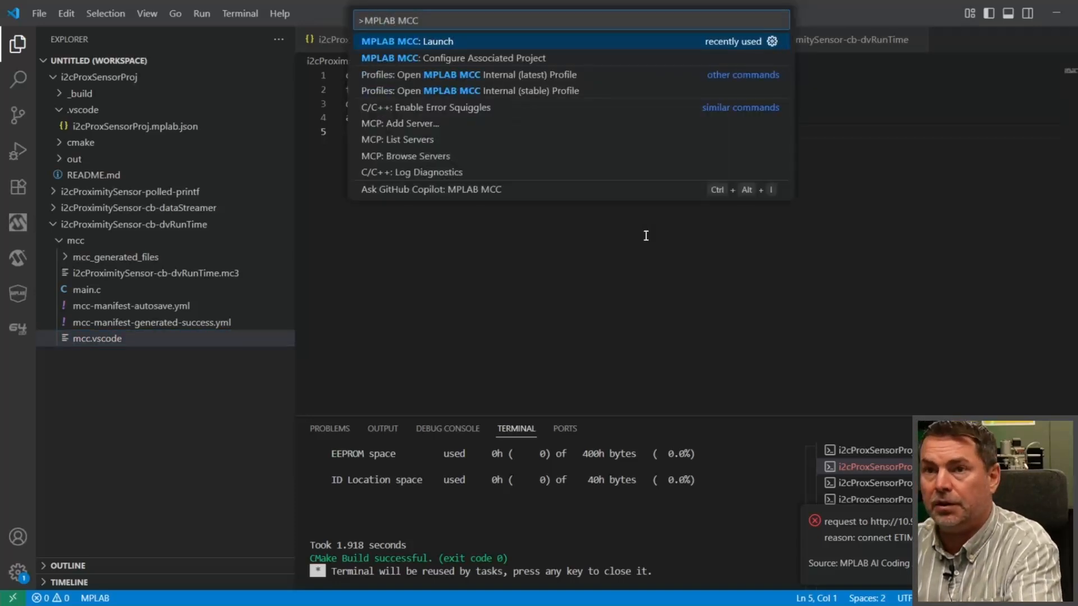
{"action": "key", "text": "Down"}
{"action": "key", "text": "Return"}
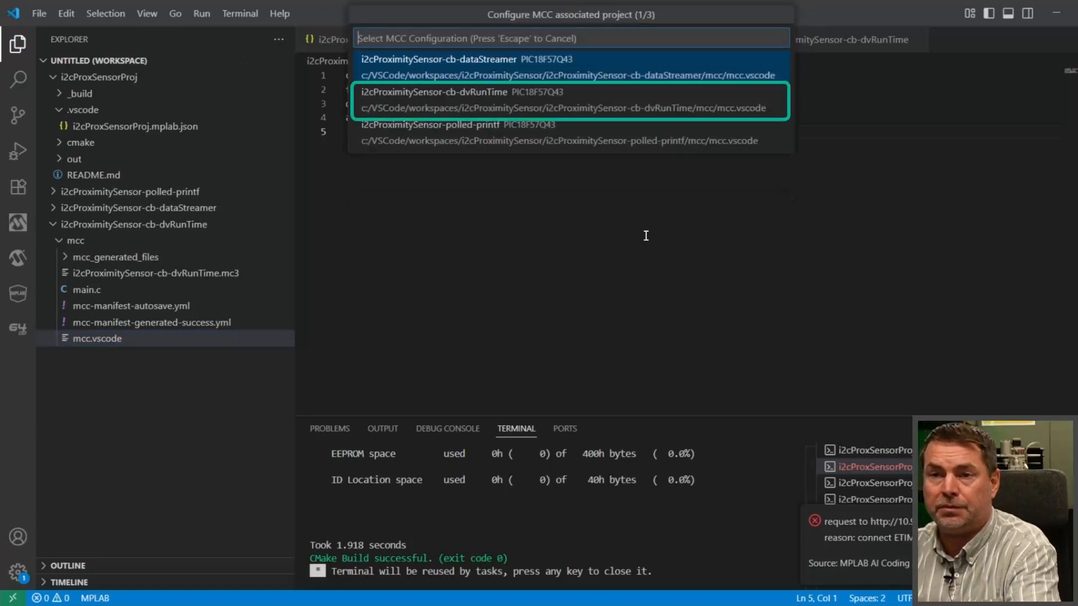
{"action": "key", "text": "Down"}
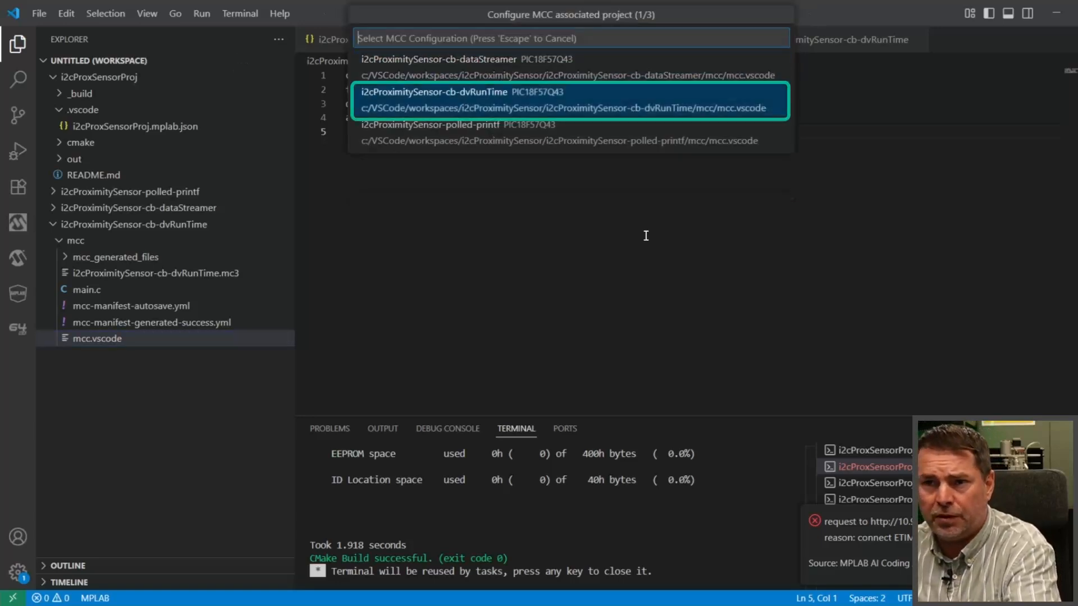
{"action": "key", "text": "Return"}
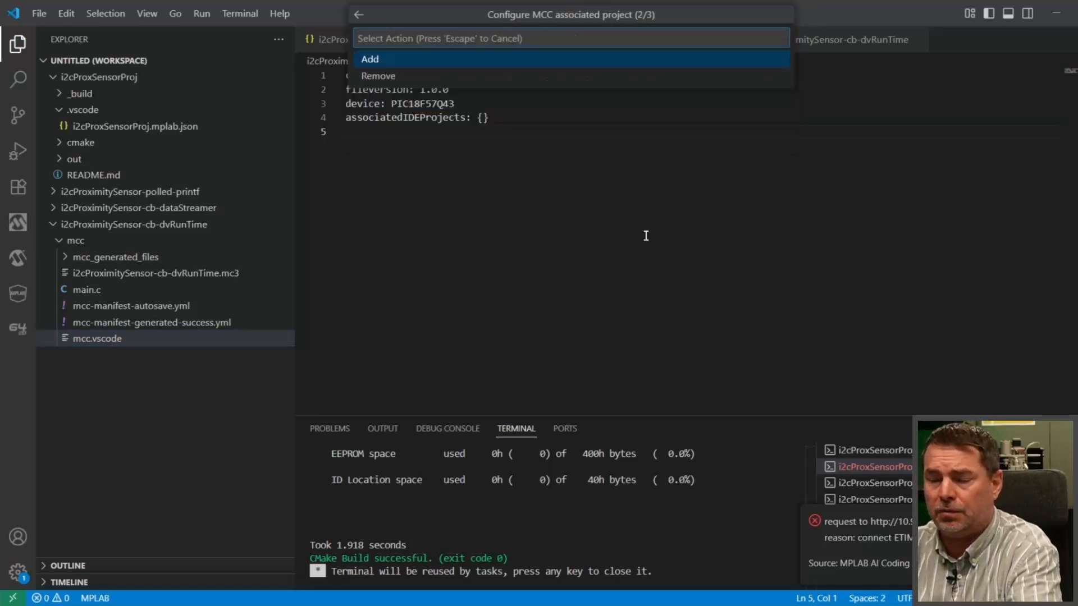
{"action": "key", "text": "Return"}
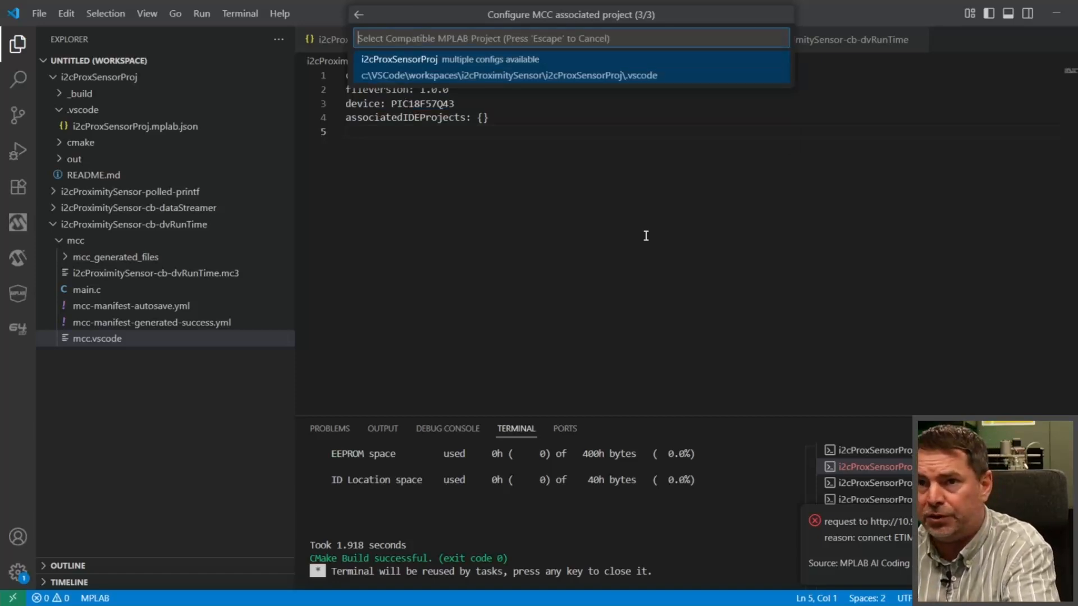
{"action": "key", "text": "Return"}
{"action": "key", "text": "Down"}
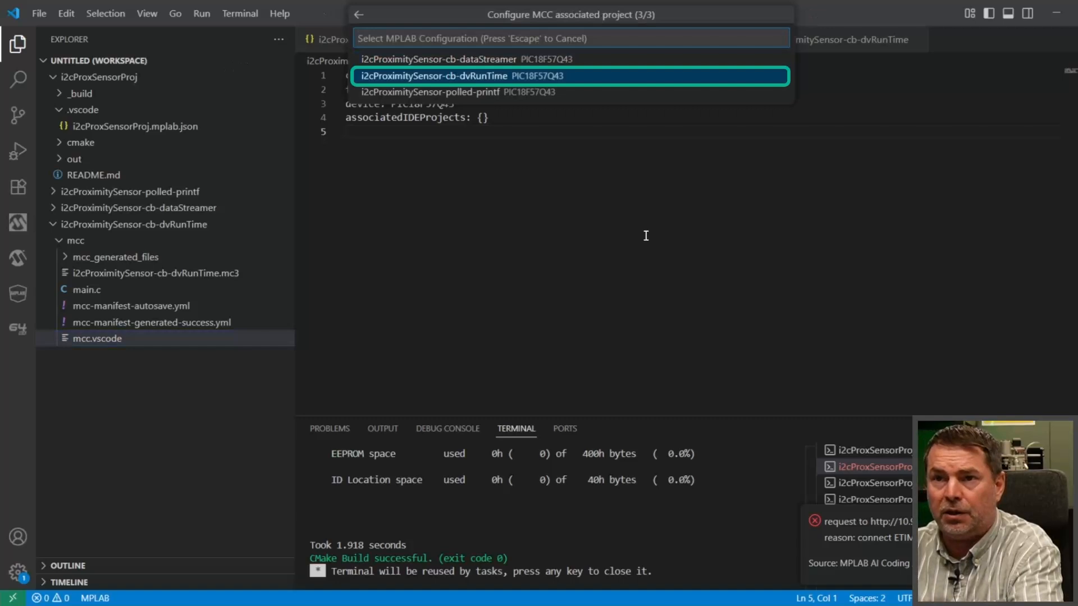
{"action": "key", "text": "Up"}
{"action": "key", "text": "Down"}
{"action": "key", "text": "Return"}
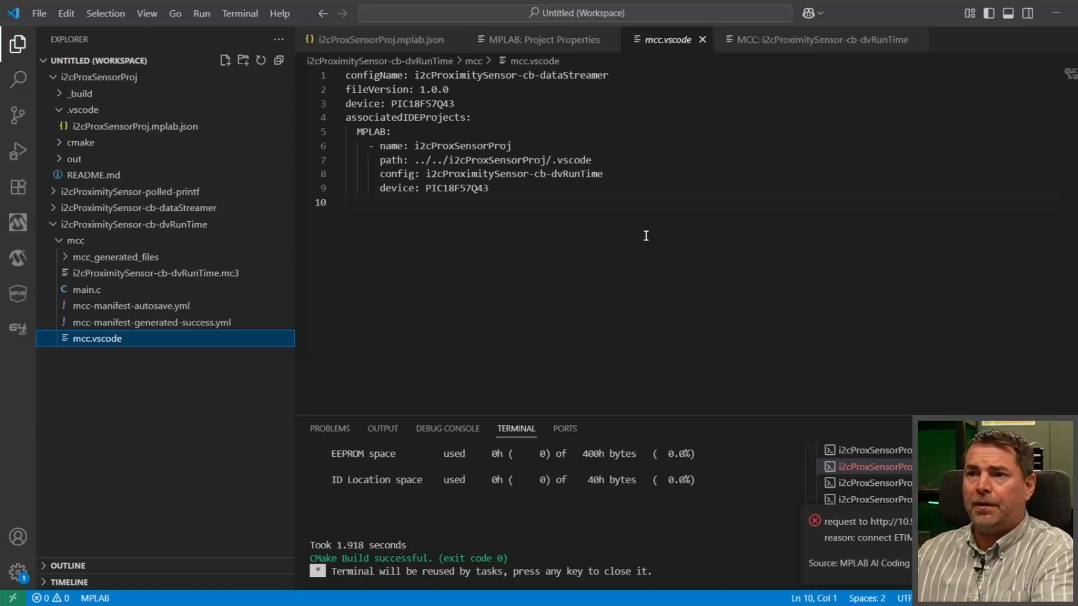
Place the MCC editor side by side with i2cProxSensorProj.mplab.json and show the file list of the config_1_files_1 file set
{"action": "left_click", "coordinate": [838, 43]}
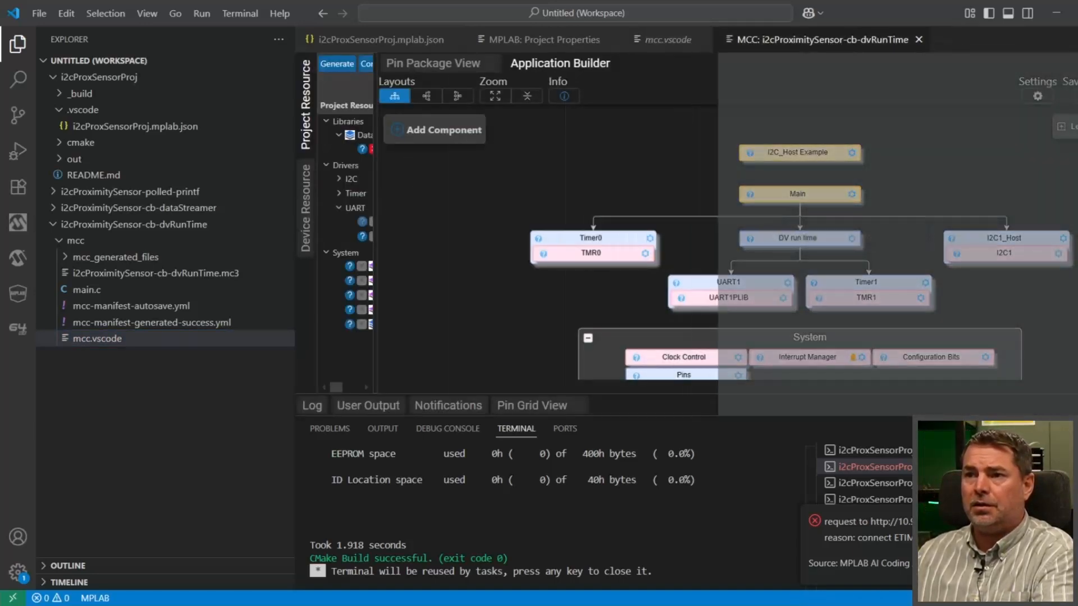
{"action": "left_click_drag", "start_coordinate": [838, 43], "coordinate": [1049, 168]}
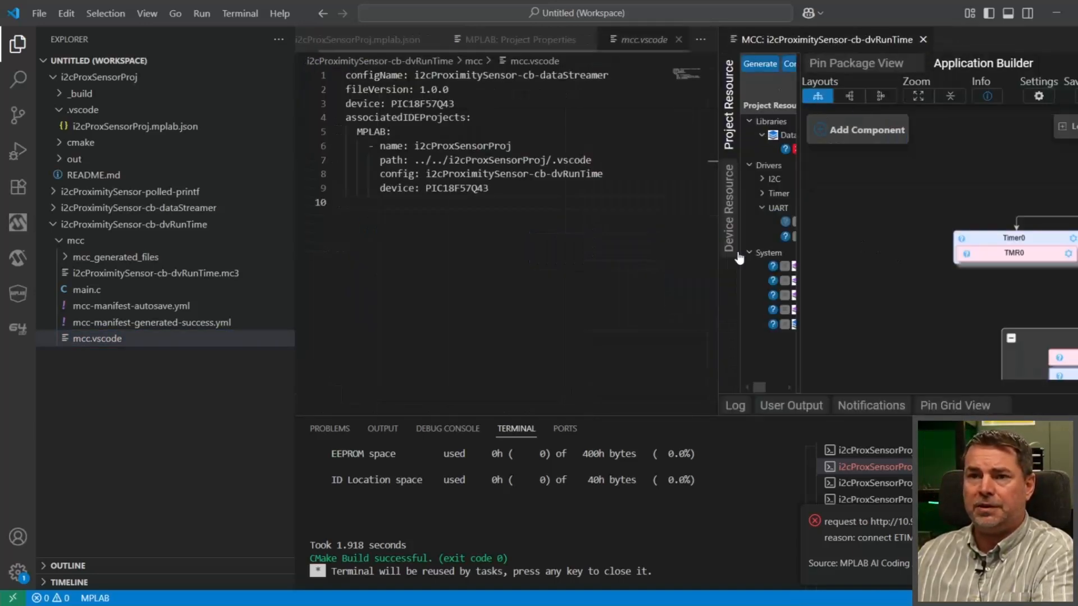
{"action": "left_click", "coordinate": [401, 41]}
{"action": "scroll", "coordinate": [430, 232], "scroll_direction": "down", "scroll_amount": 6}
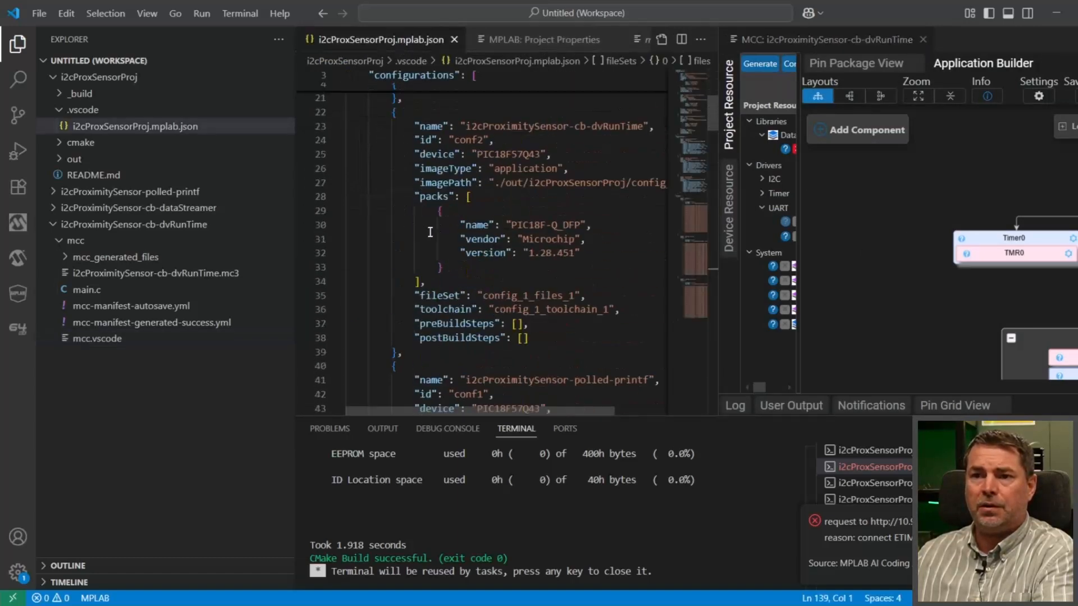
{"action": "scroll", "coordinate": [430, 232], "scroll_direction": "down", "scroll_amount": 20}
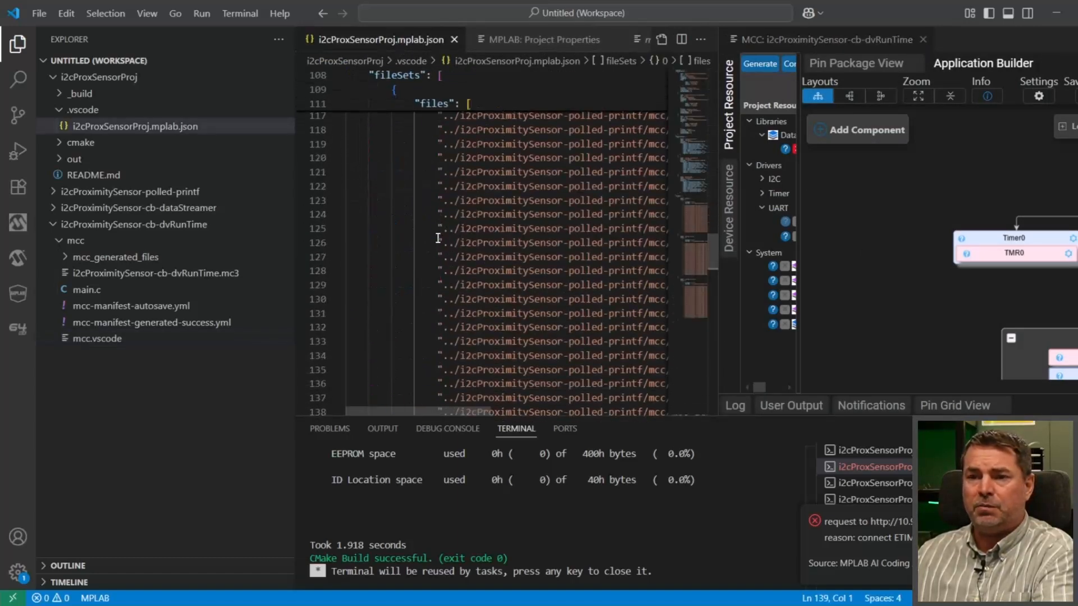
{"action": "scroll", "coordinate": [438, 238], "scroll_direction": "down", "scroll_amount": 15}
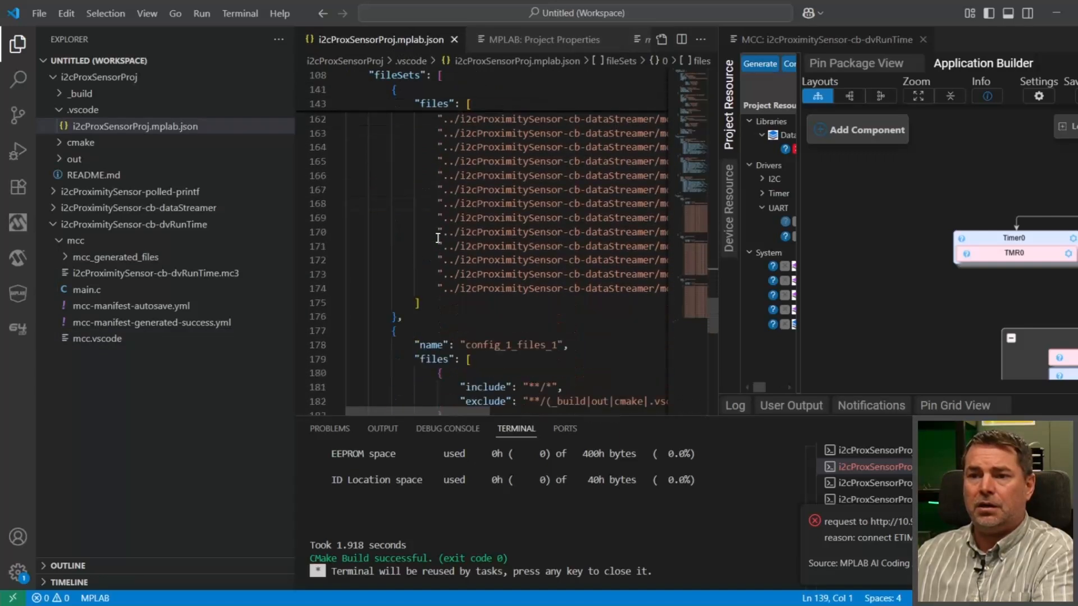
{"action": "scroll", "coordinate": [519, 239], "scroll_direction": "down", "scroll_amount": 4}
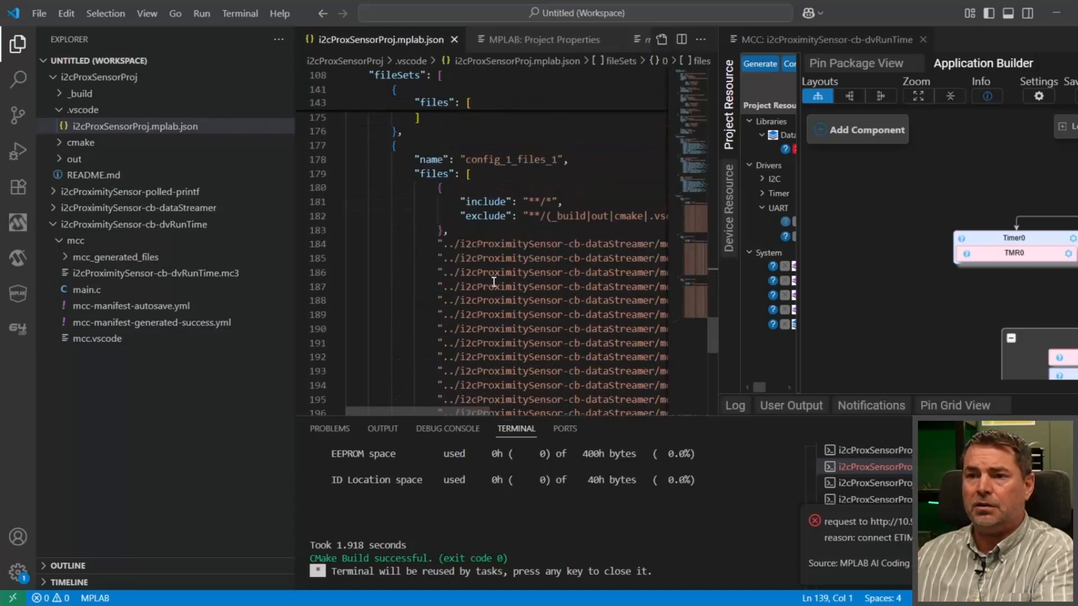
{"action": "scroll", "coordinate": [494, 282], "scroll_direction": "down", "scroll_amount": 2}
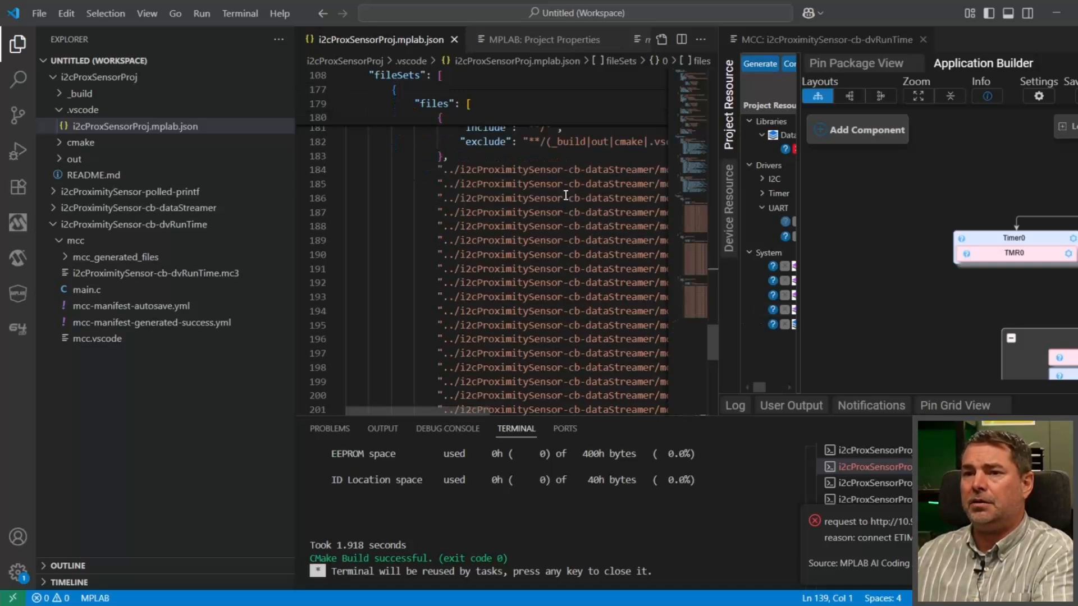
{"action": "scroll", "coordinate": [573, 247], "scroll_direction": "down", "scroll_amount": 5}
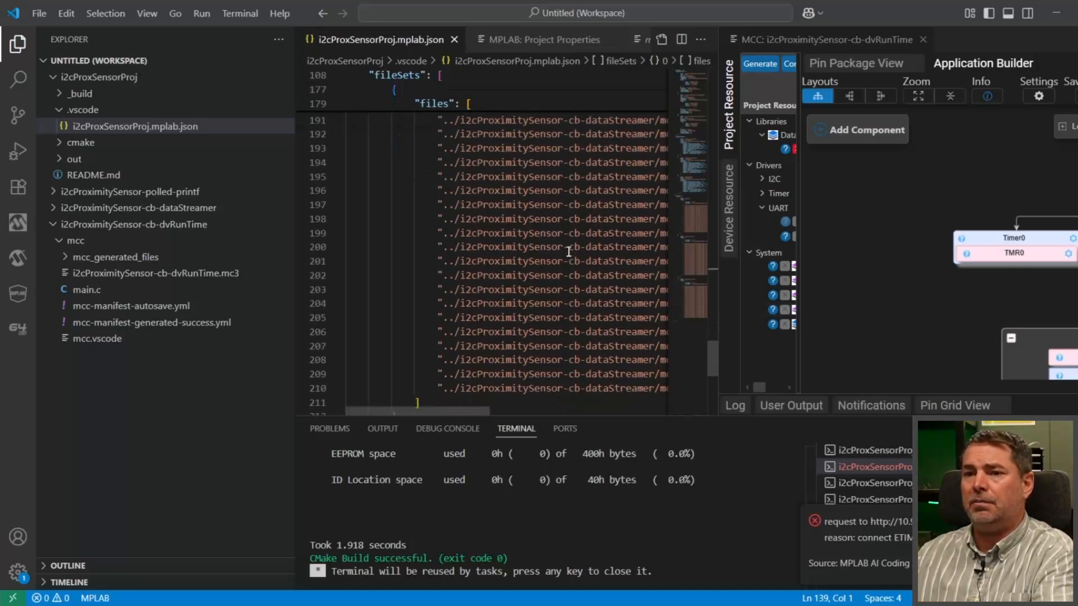
Generate the code for the i2cProximitySensor-cb-dvRunTime MCC configuration and review the last file set in the widened i2cProxSensorProj.mplab.json editor
{"action": "left_click", "coordinate": [763, 72]}
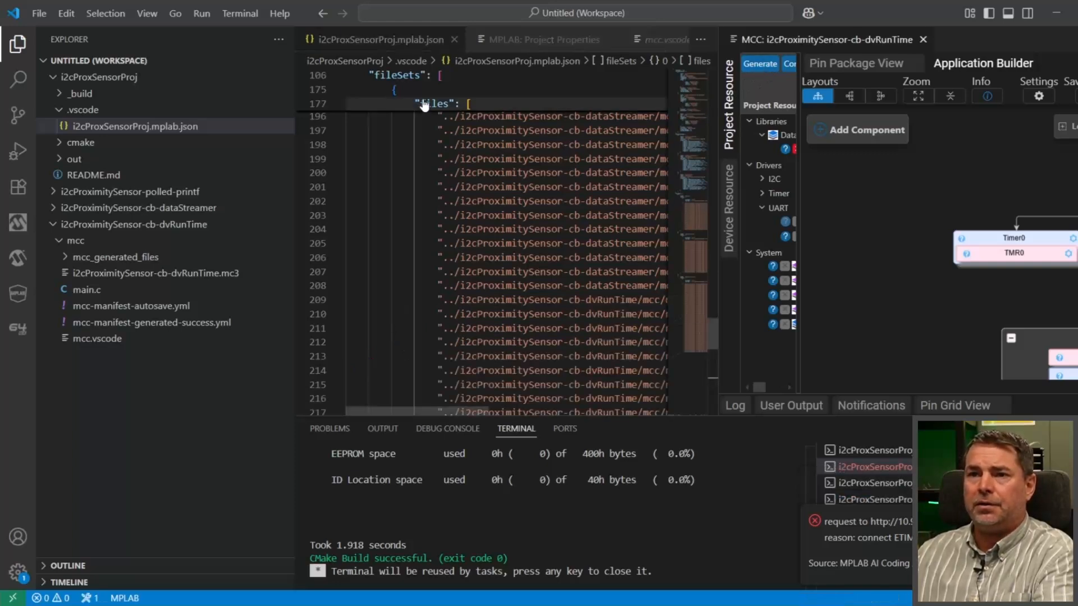
{"action": "left_click", "coordinate": [18, 43]}
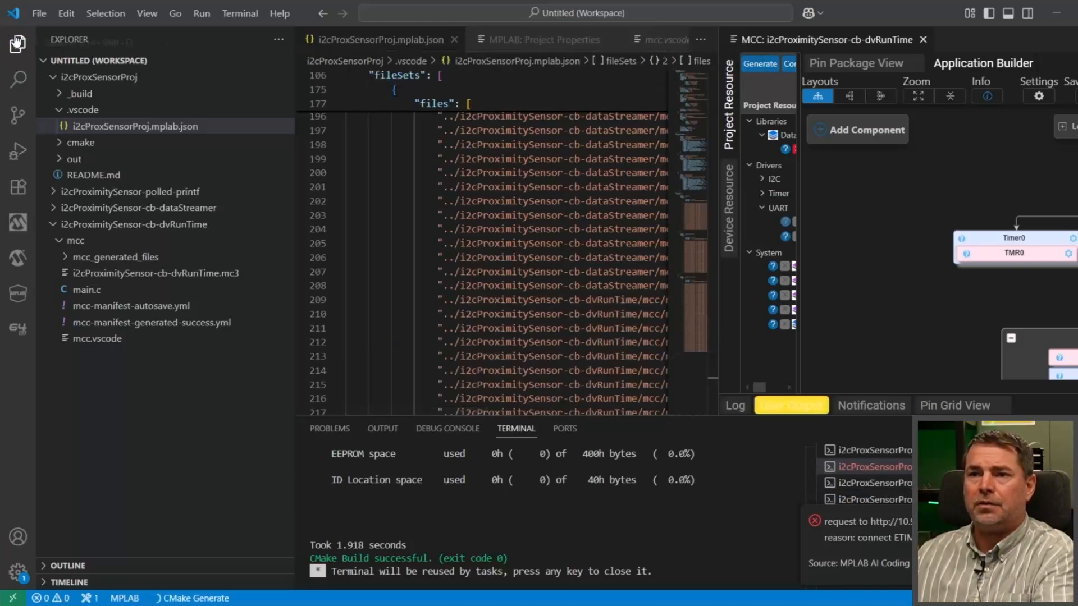
{"action": "left_click_drag", "start_coordinate": [586, 50], "coordinate": [978, 48]}
{"action": "scroll", "coordinate": [393, 213], "scroll_direction": "up", "scroll_amount": 4}
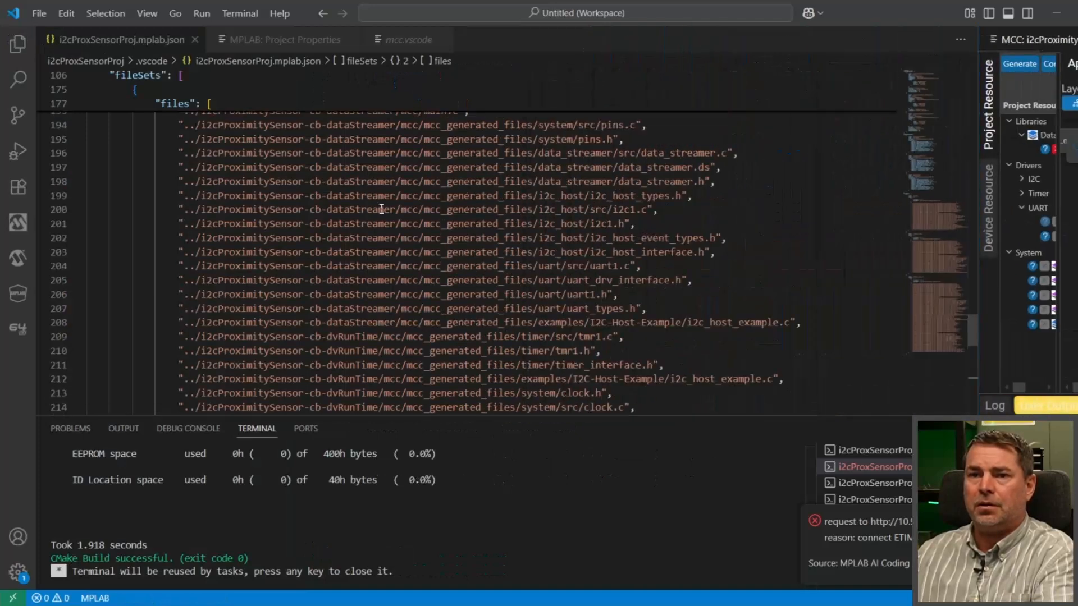
{"action": "scroll", "coordinate": [370, 216], "scroll_direction": "down", "scroll_amount": 10}
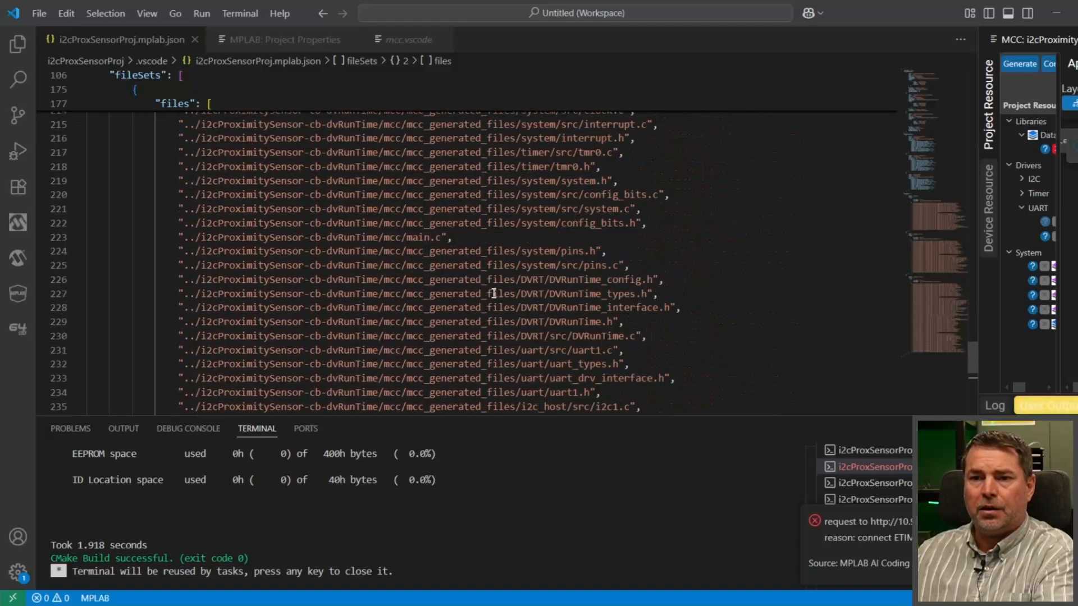
{"action": "scroll", "coordinate": [493, 294], "scroll_direction": "up", "scroll_amount": 5}
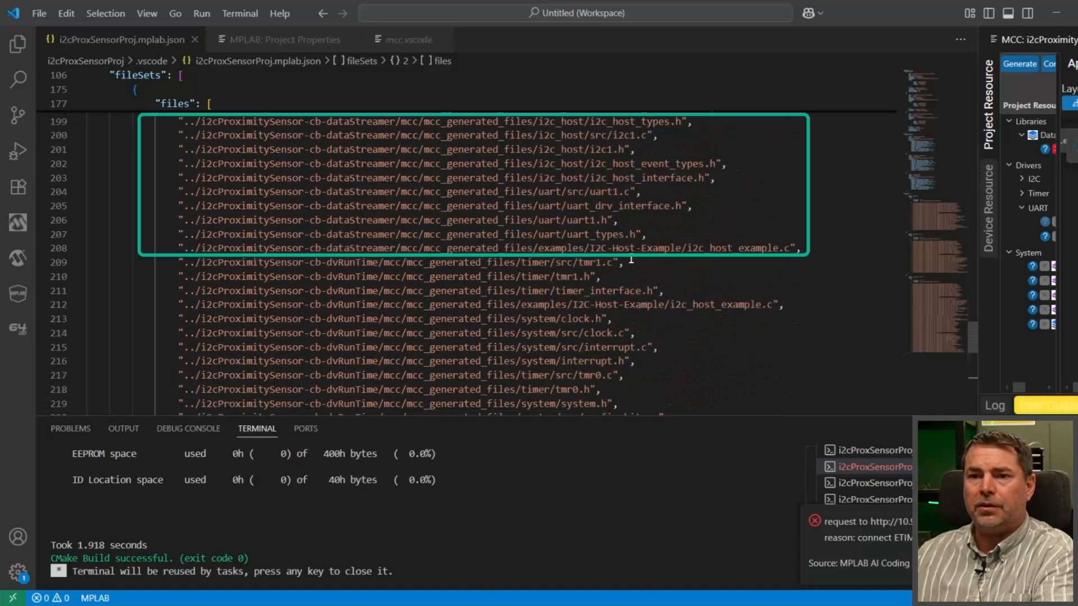
Remove all i2cProximitySensor-cb-dataStreamer file paths from the last file set, keeping the exclude entry and dvRunTime paths, and save the JSON file
{"action": "left_click", "coordinate": [811, 243]}
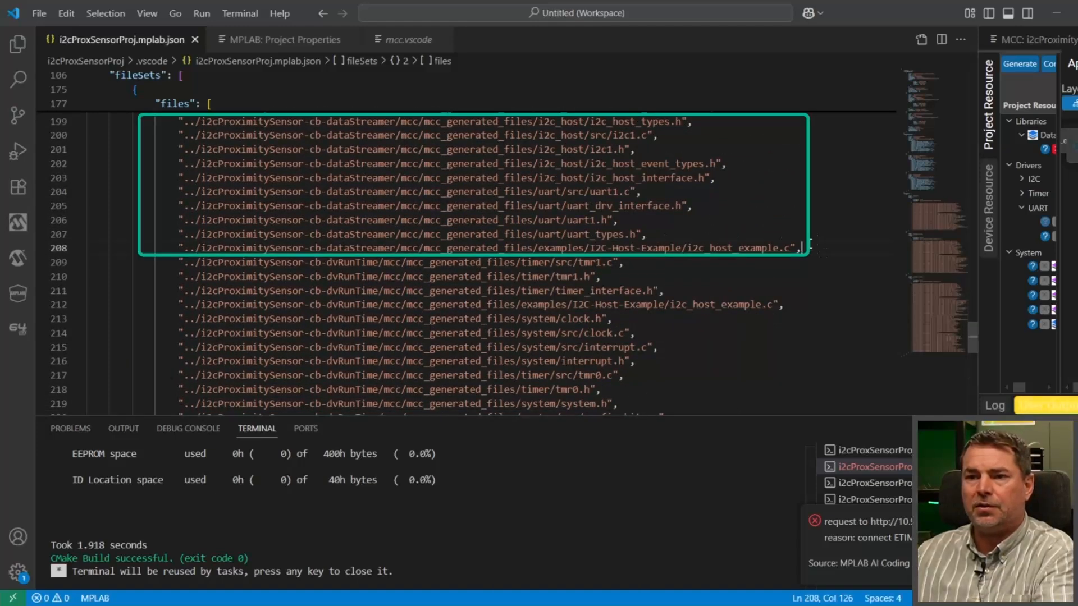
{"action": "left_click_drag", "start_coordinate": [811, 243], "coordinate": [638, 149]}
{"action": "key", "text": "shift+Up"}
{"action": "key", "text": "shift+Up"}
{"action": "key", "text": "shift+Up"}
{"action": "key", "text": "shift+Up"}
{"action": "key", "text": "shift+Up"}
{"action": "key", "text": "shift+Up"}
{"action": "key", "text": "shift+Up"}
{"action": "key", "text": "shift+Up"}
{"action": "key", "text": "shift+Up"}
{"action": "key", "text": "shift+Up"}
{"action": "key", "text": "shift+Up"}
{"action": "key", "text": "shift+Up"}
{"action": "key", "text": "shift+Up"}
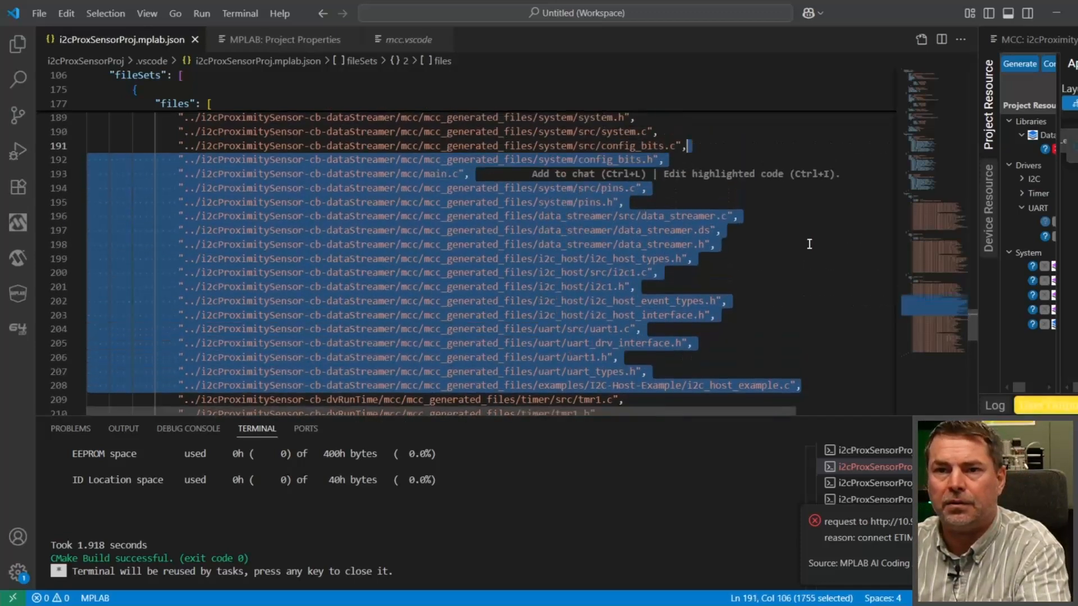
{"action": "key", "text": "shift+Up"}
{"action": "key", "text": "shift+Up"}
{"action": "key", "text": "shift+Up"}
{"action": "key", "text": "shift+Up"}
{"action": "key", "text": "shift+Up"}
{"action": "key", "text": "shift+Up"}
{"action": "key", "text": "shift+Up"}
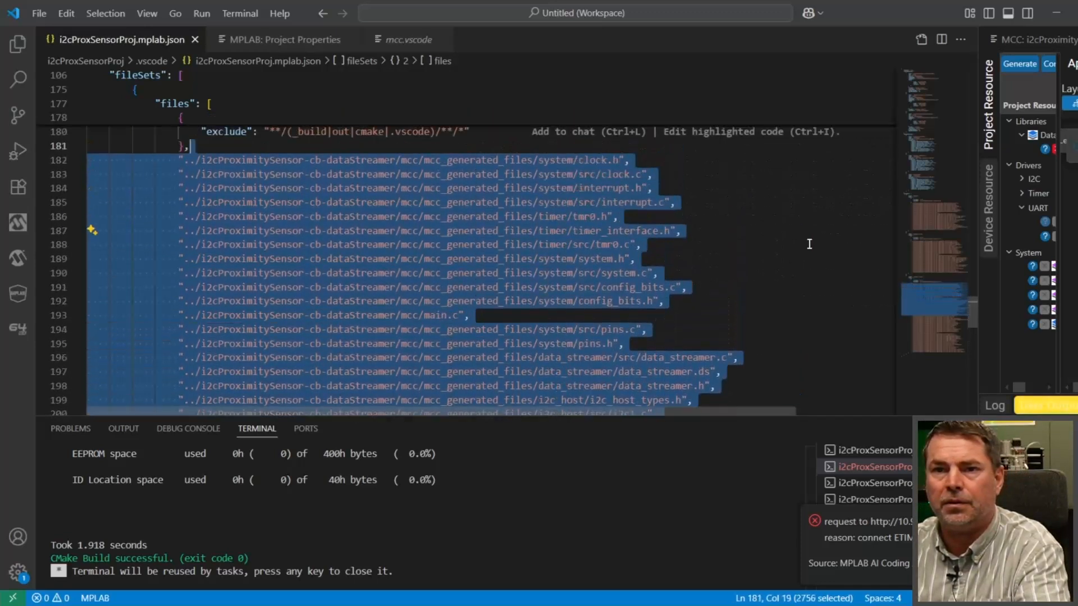
{"action": "key", "text": "ctrl+v"}
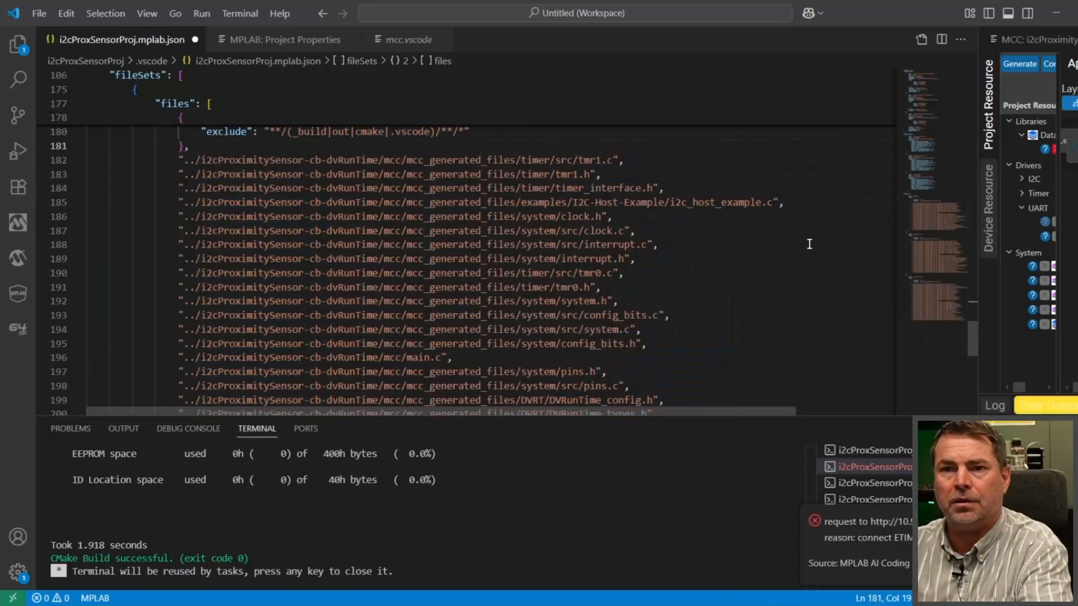
{"action": "scroll", "coordinate": [729, 236], "scroll_direction": "down", "scroll_amount": 8}
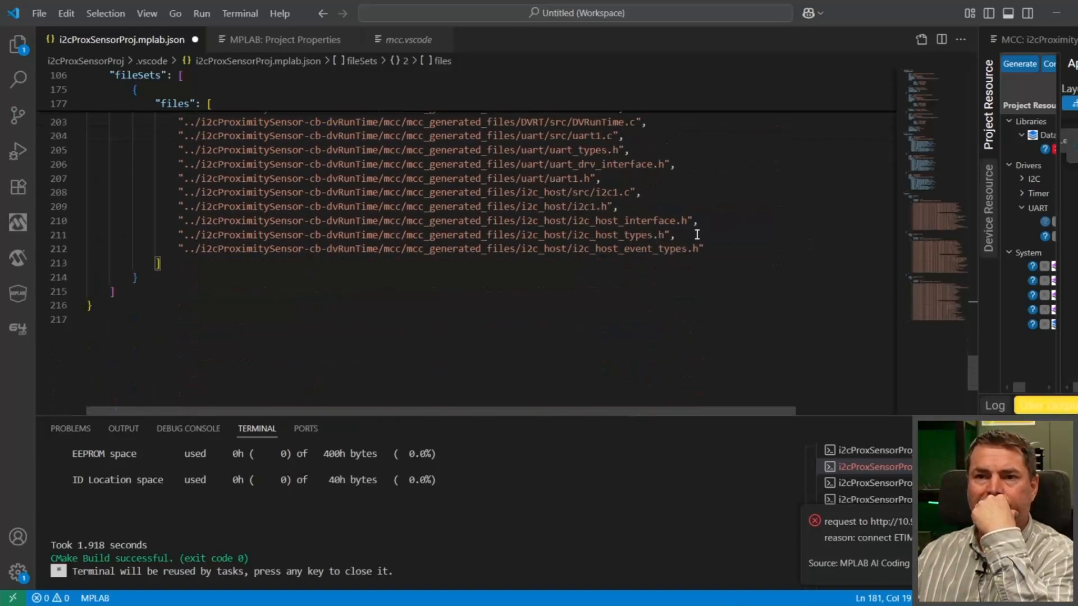
{"action": "key", "text": "ctrl+s"}
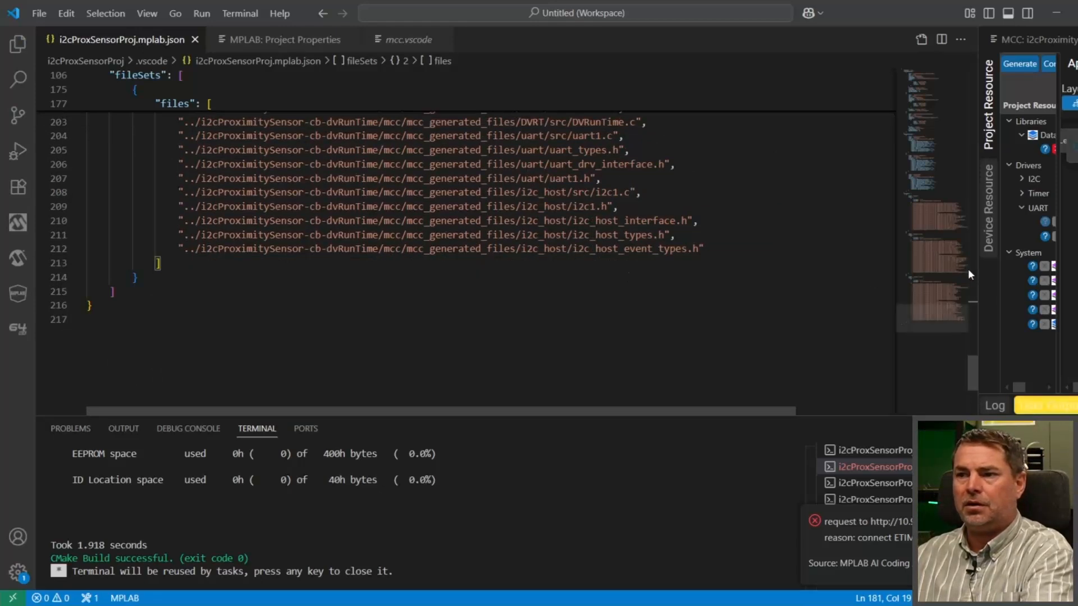
Enlarge the MCC view again and run MPLAB CMake: Build for the i2cProximitySensor-cb-dvRunTime configuration
{"action": "left_click_drag", "start_coordinate": [977, 273], "coordinate": [453, 253]}
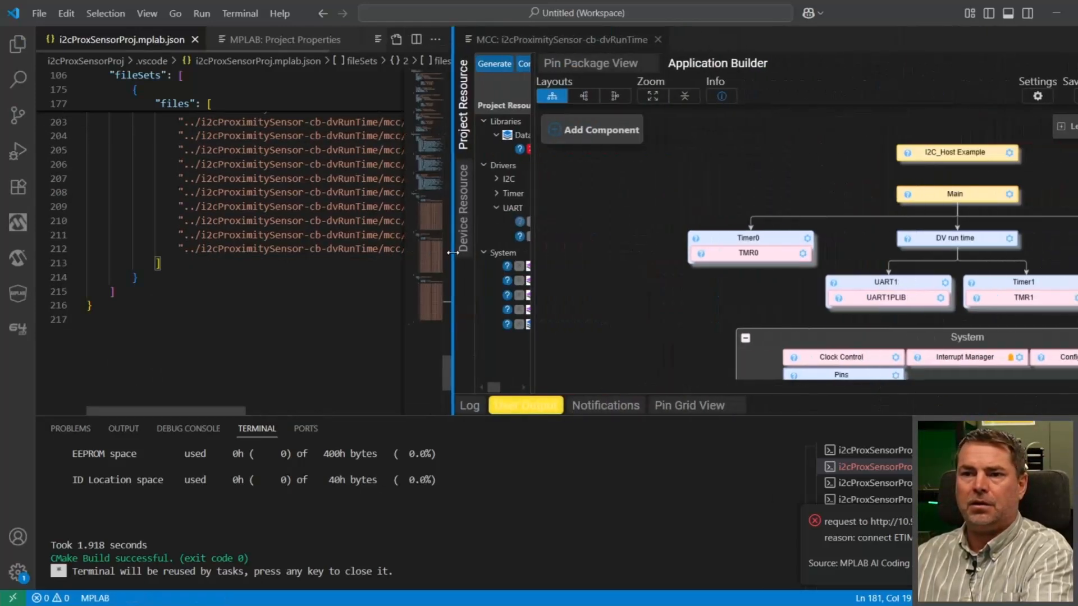
{"action": "left_click", "coordinate": [251, 365]}
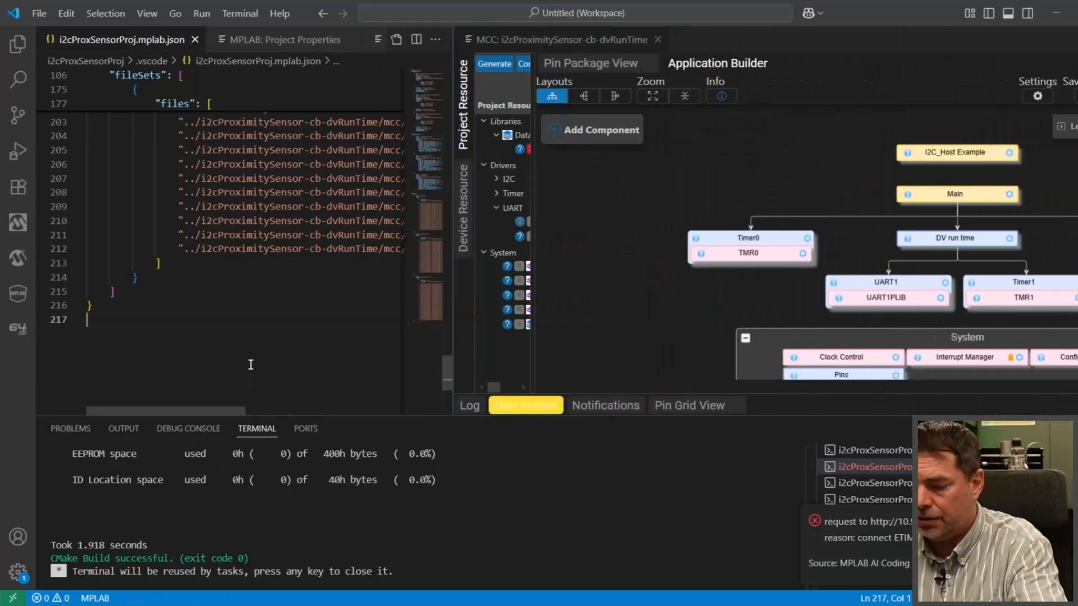
{"action": "key", "text": "ctrl+shift+p"}
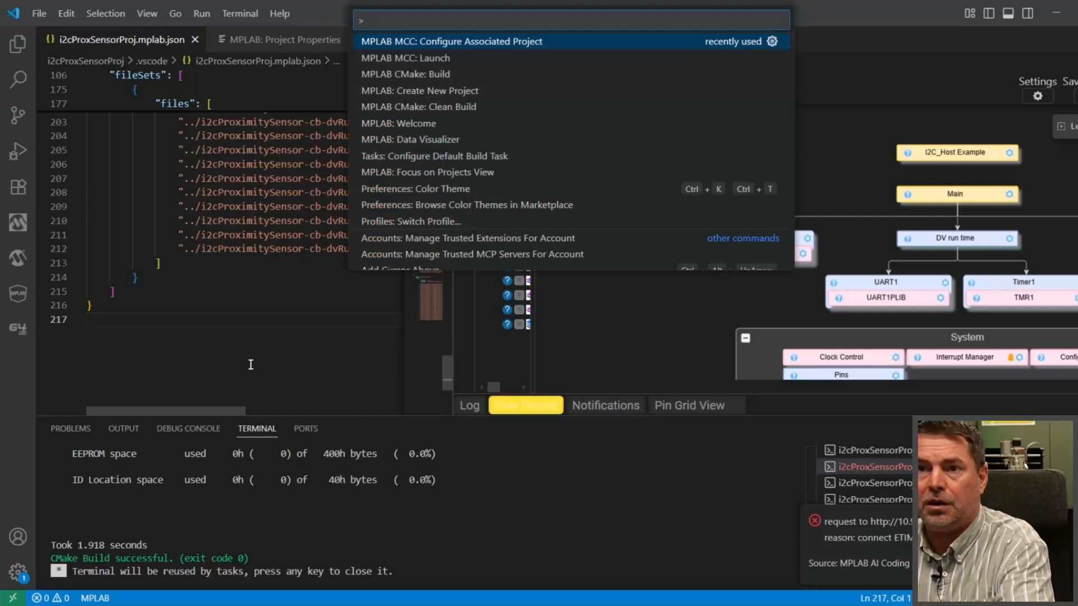
{"action": "type", "text": "MPLAB CM"}
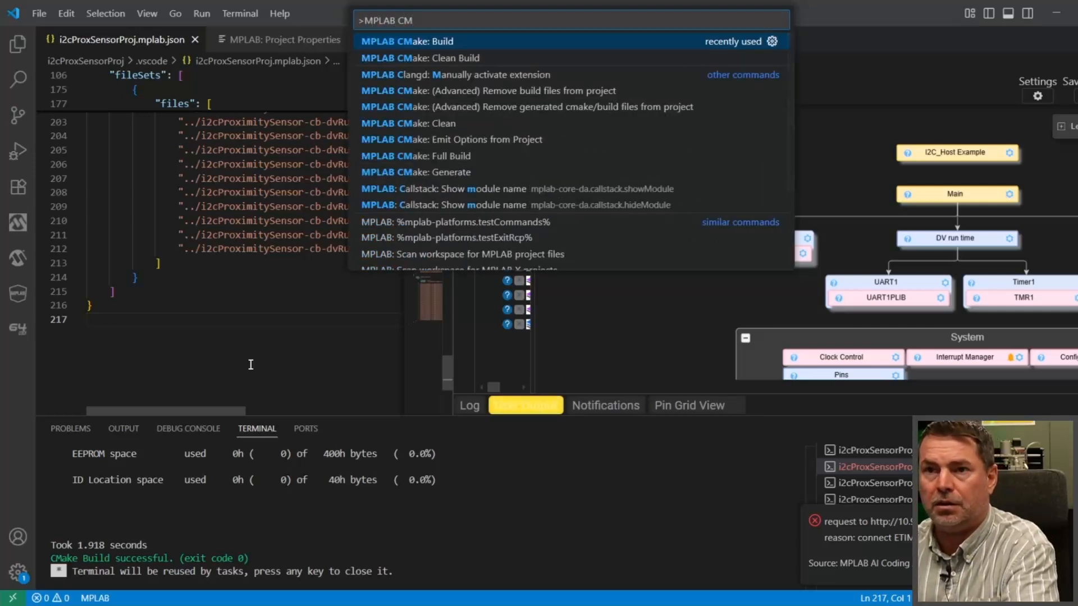
{"action": "key", "text": "Return"}
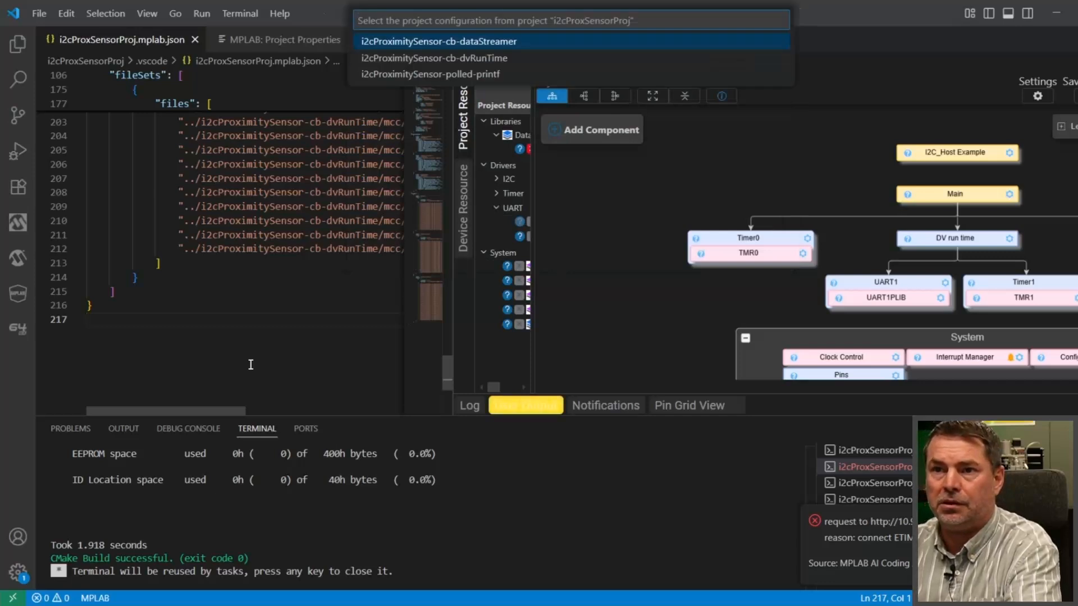
{"action": "key", "text": "Down"}
{"action": "key", "text": "Return"}
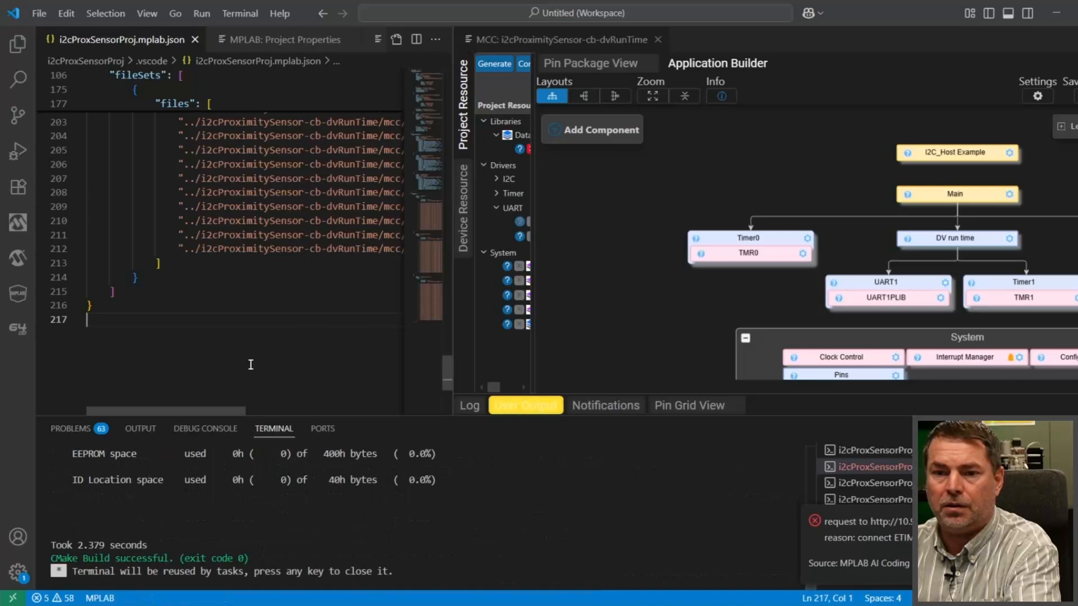
Collapse the dvRunTime folder in the file tree and save the workspace as i2cProxSensorProj.code-workspace in the i2cProximitySensor folder
{"action": "left_click", "coordinate": [17, 44]}
{"action": "left_click", "coordinate": [129, 224]}
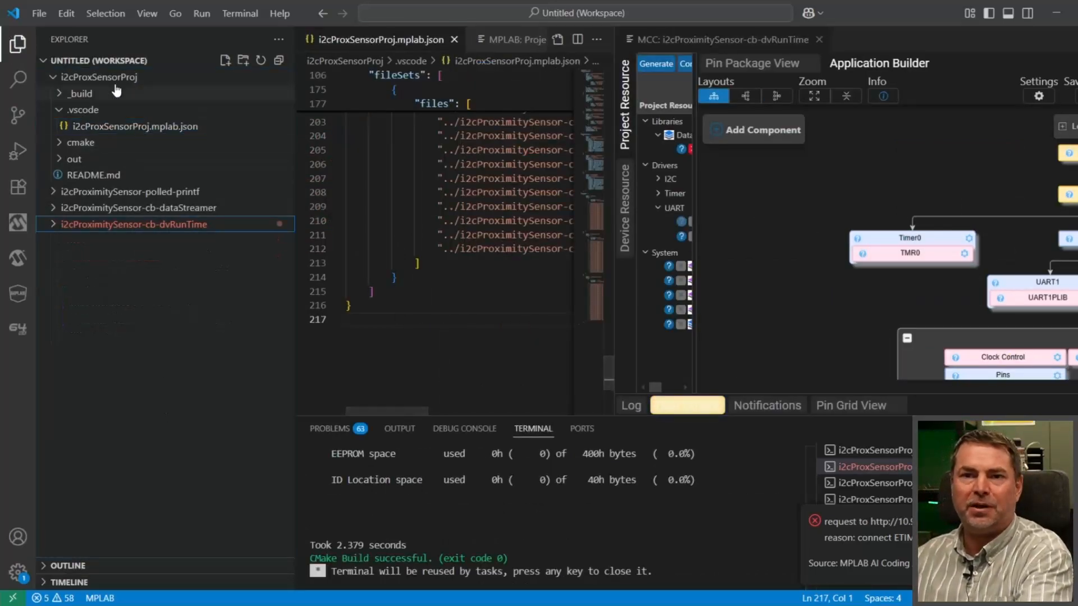
{"action": "left_click", "coordinate": [39, 13]}
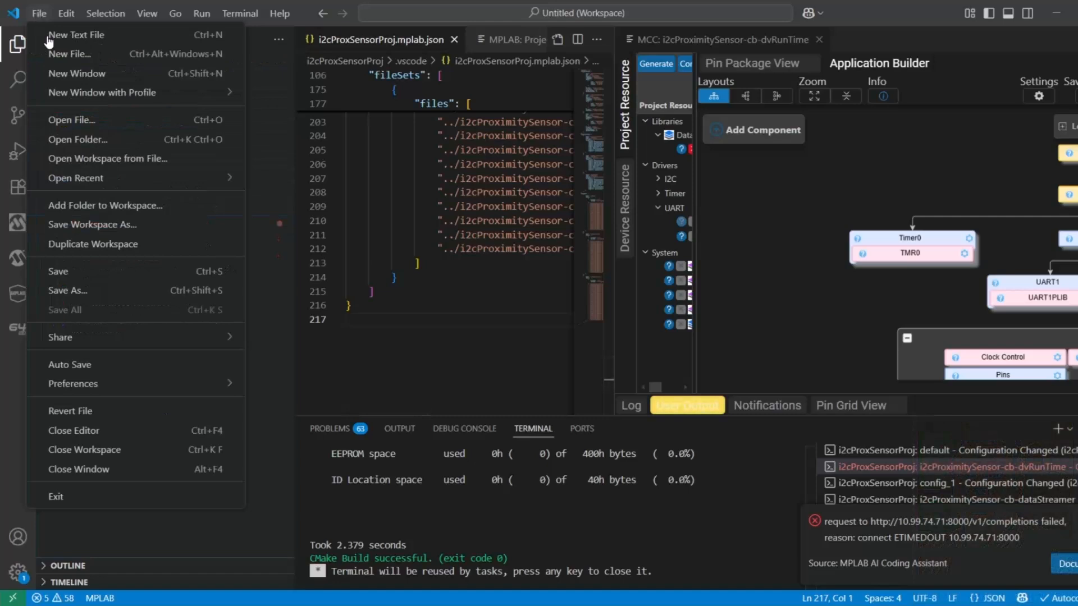
{"action": "left_click", "coordinate": [86, 224]}
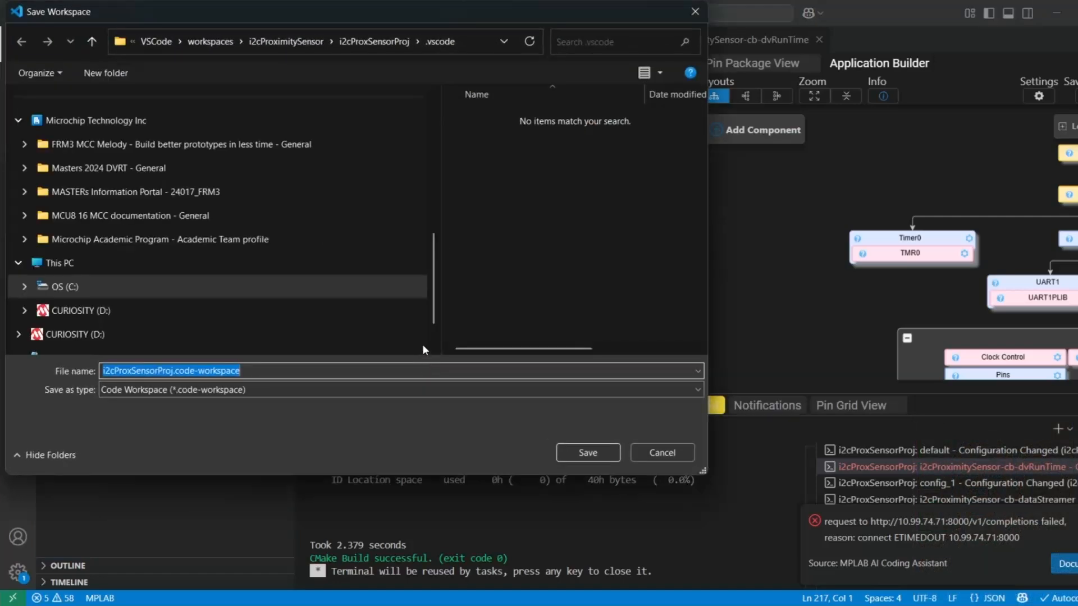
{"action": "left_click", "coordinate": [278, 40]}
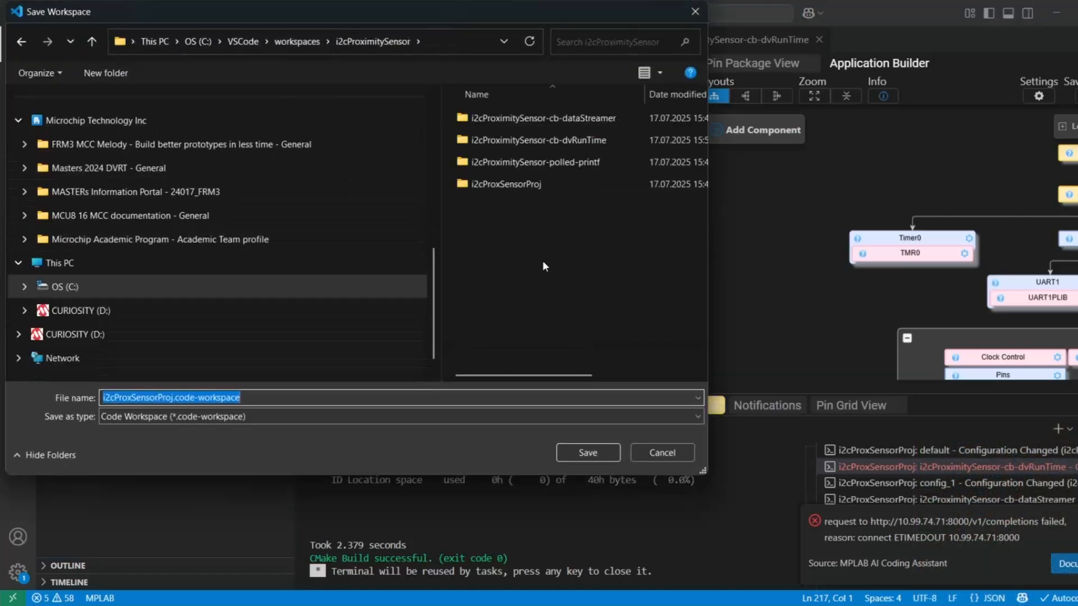
{"action": "left_click", "coordinate": [572, 449]}
{"action": "left_click", "coordinate": [206, 405]}
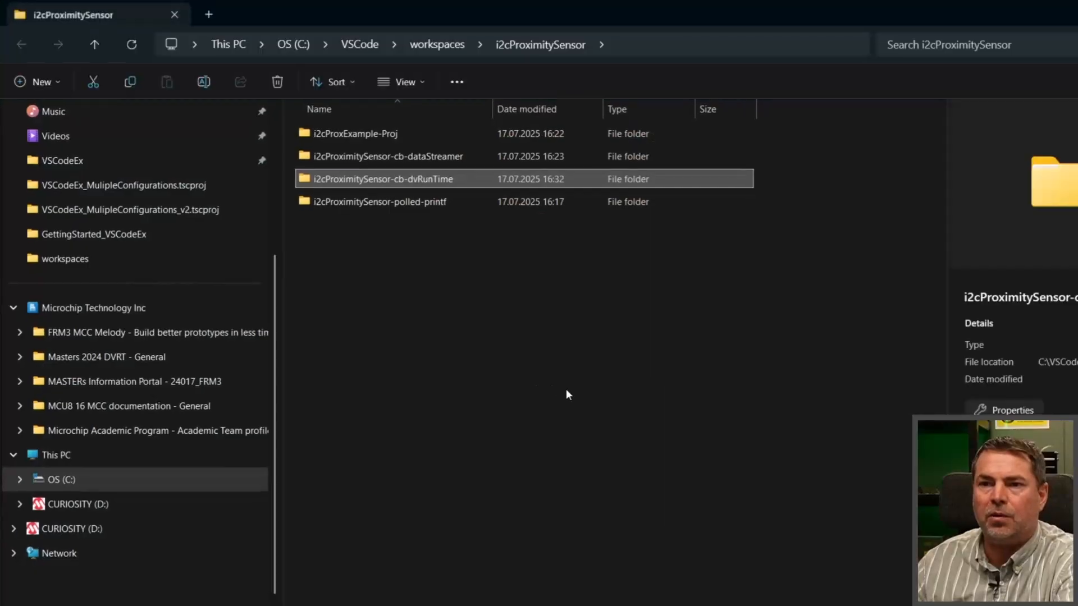
Switch from File Explorer back to VS Code and view the Code Configurator for Microchip devices extension details in a widened pane
{"action": "left_click", "coordinate": [566, 389]}
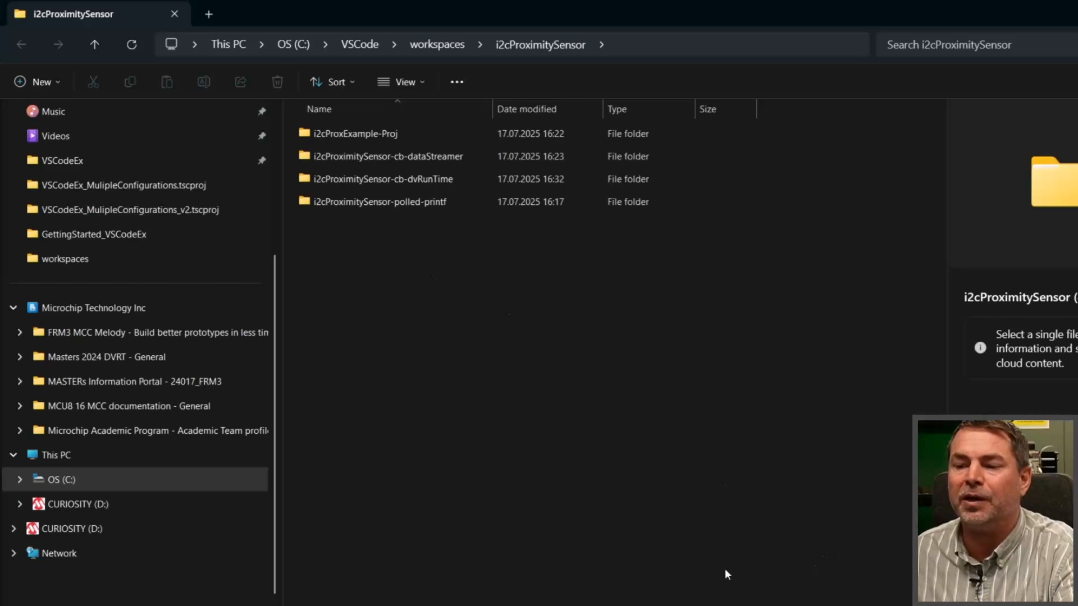
{"action": "left_click", "coordinate": [682, 585]}
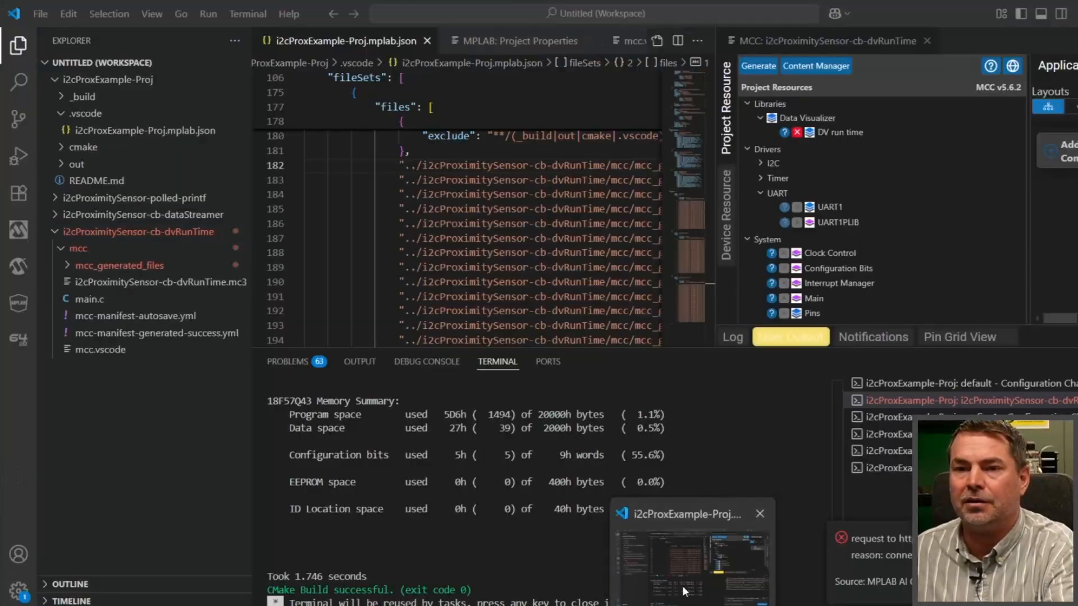
{"action": "left_click", "coordinate": [19, 198]}
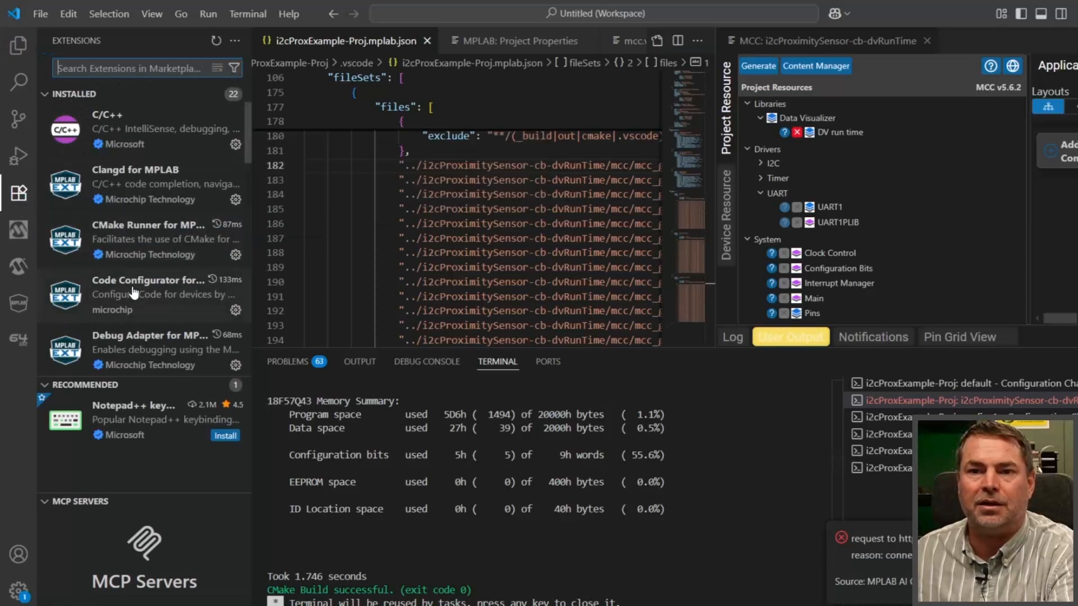
{"action": "left_click", "coordinate": [135, 293]}
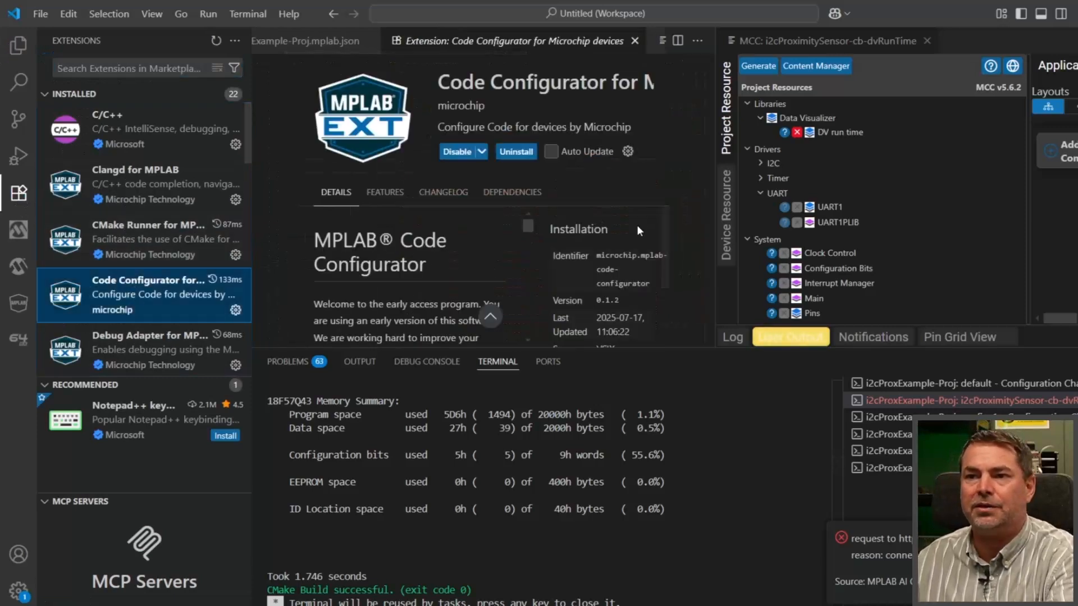
{"action": "left_click", "coordinate": [723, 151]}
{"action": "left_click_drag", "start_coordinate": [716, 150], "coordinate": [1010, 145]}
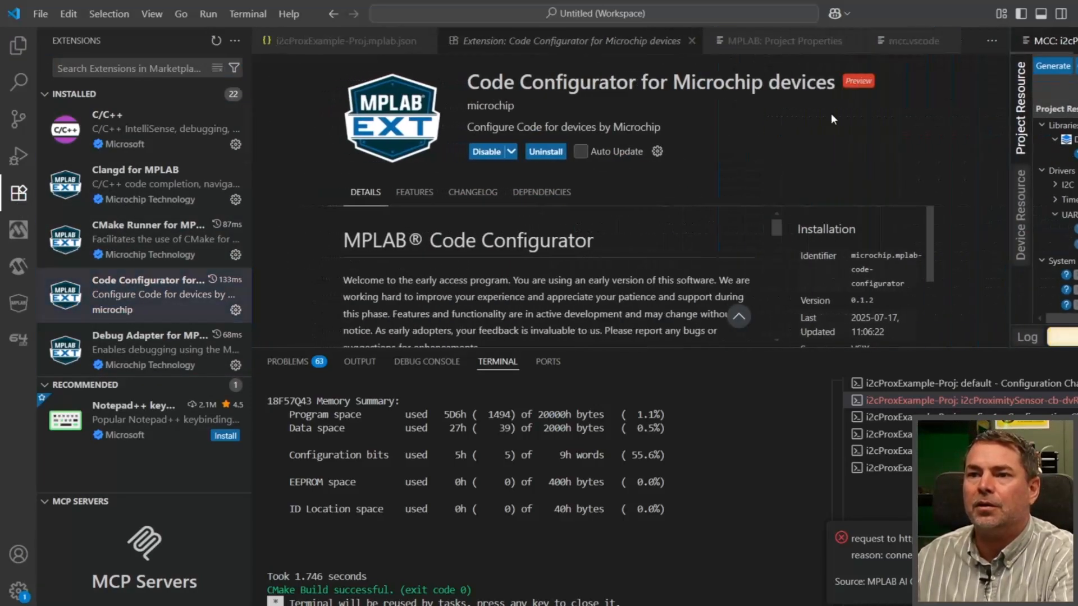